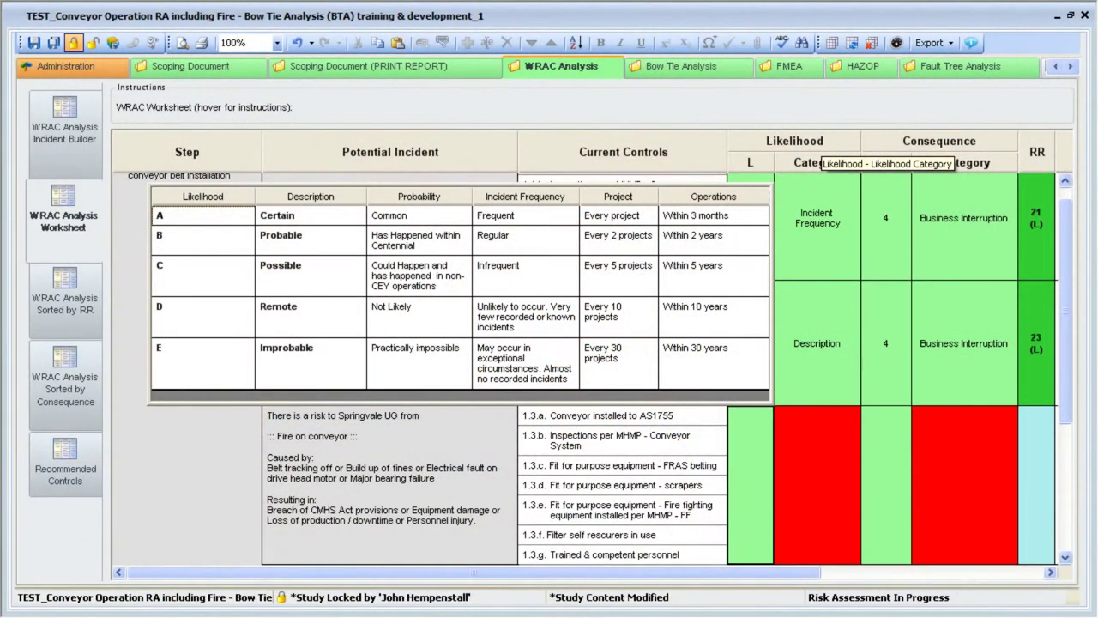
Enter likelihood B for the fire on conveyor row and choose Personal Injury as its consequence
text(B)
key(Tab)
click(433, 210)
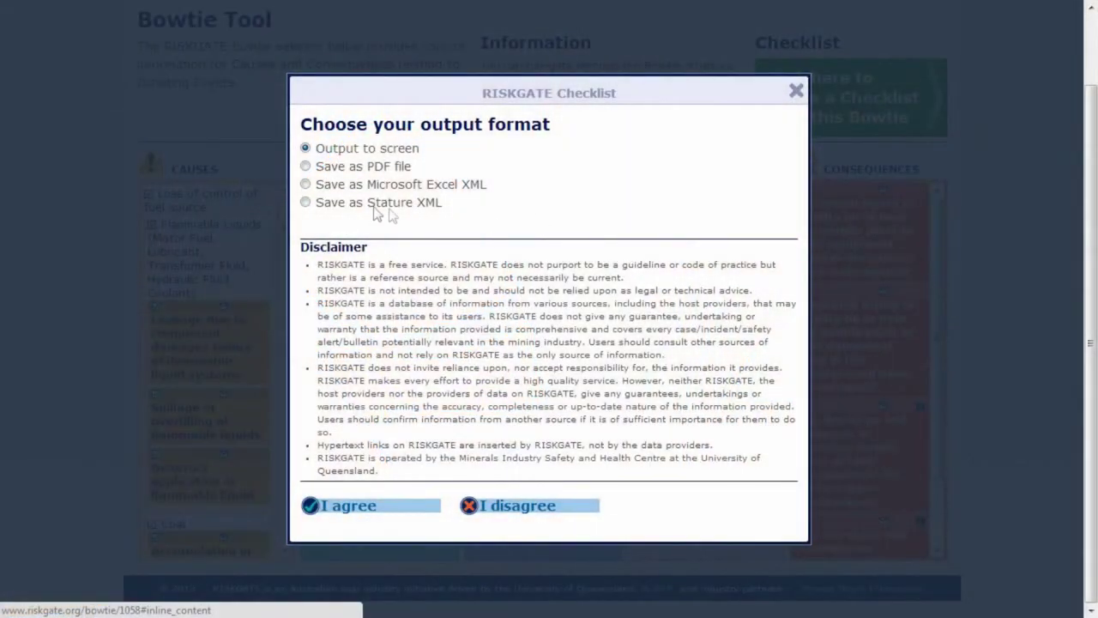
Switch the Checklist output option from Output to screen to Save as Stature XML
click(307, 203)
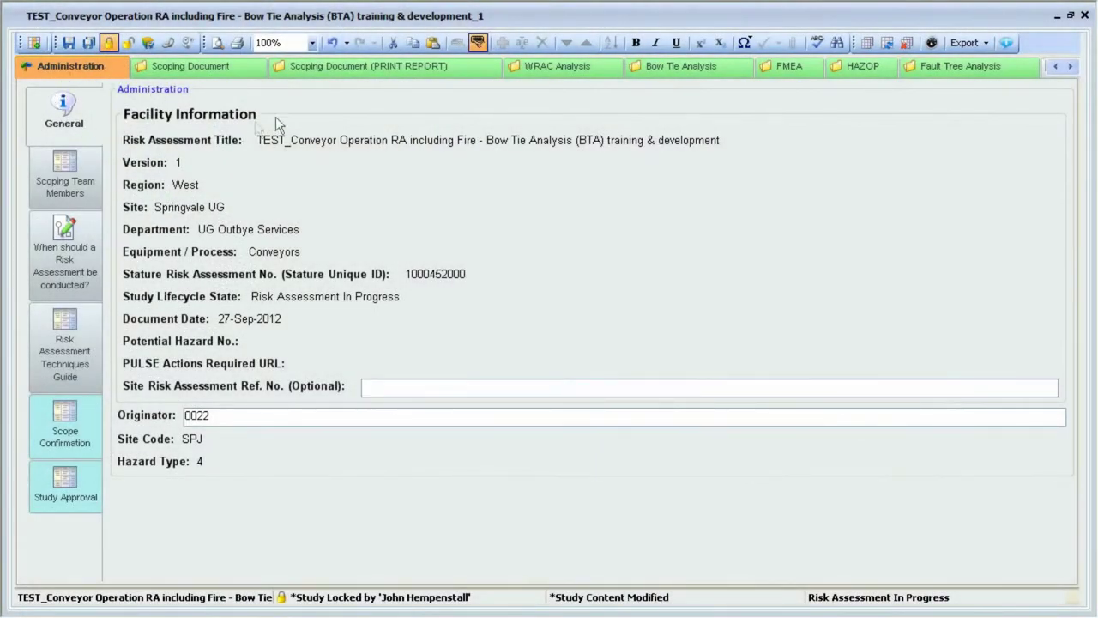
In the WRAC incident builder, select Fire on conveyor, Build up of fines and Personnel injury
click(552, 67)
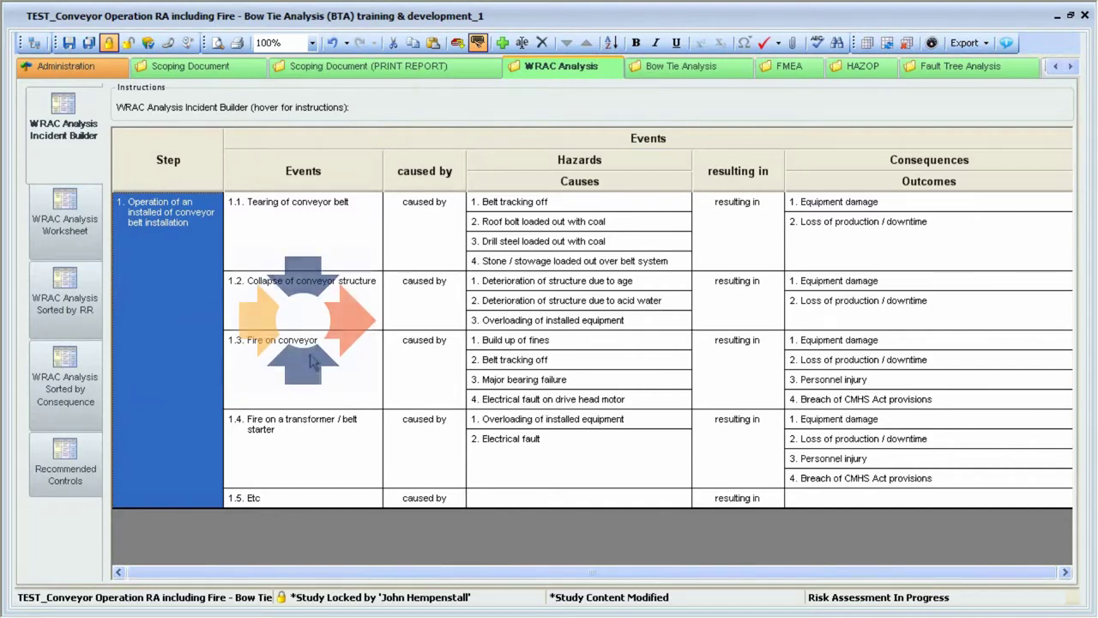
click(352, 370)
click(423, 367)
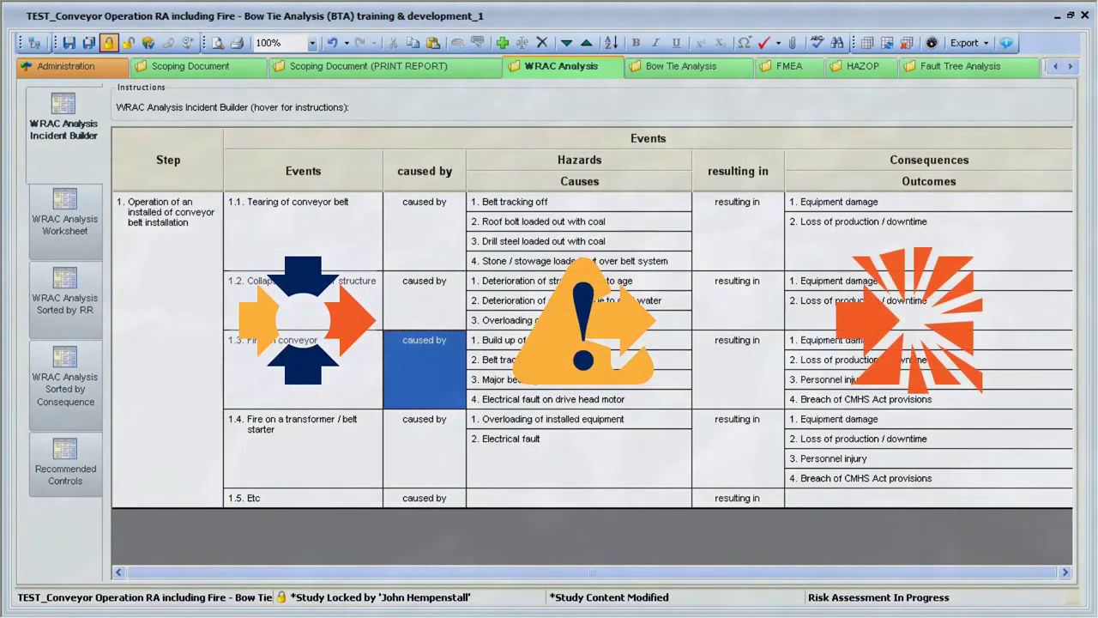
click(567, 340)
click(737, 361)
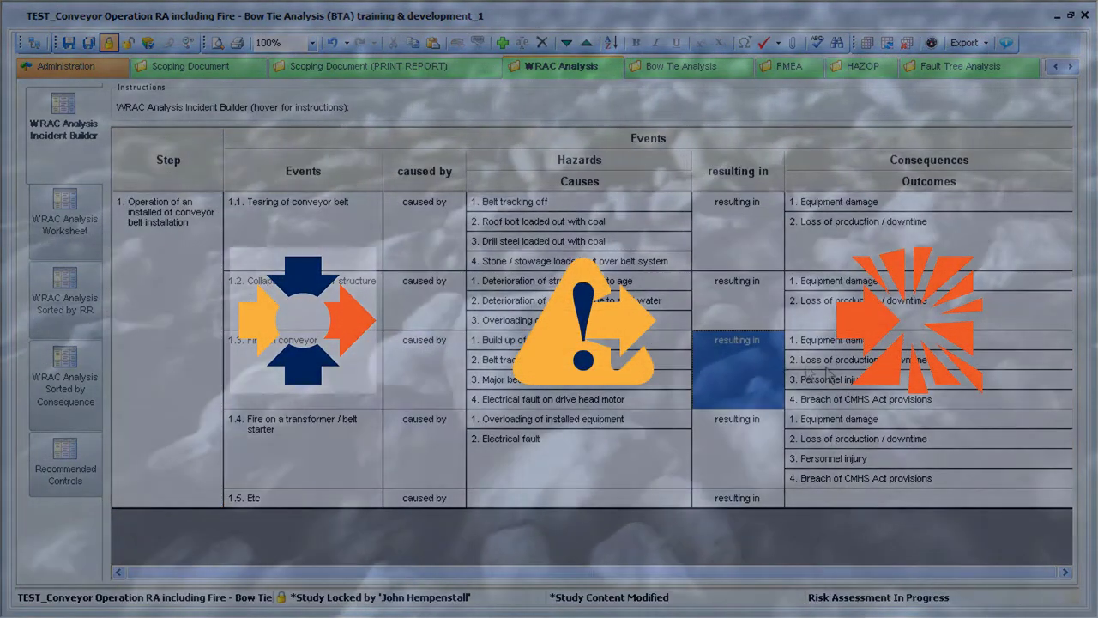
click(926, 379)
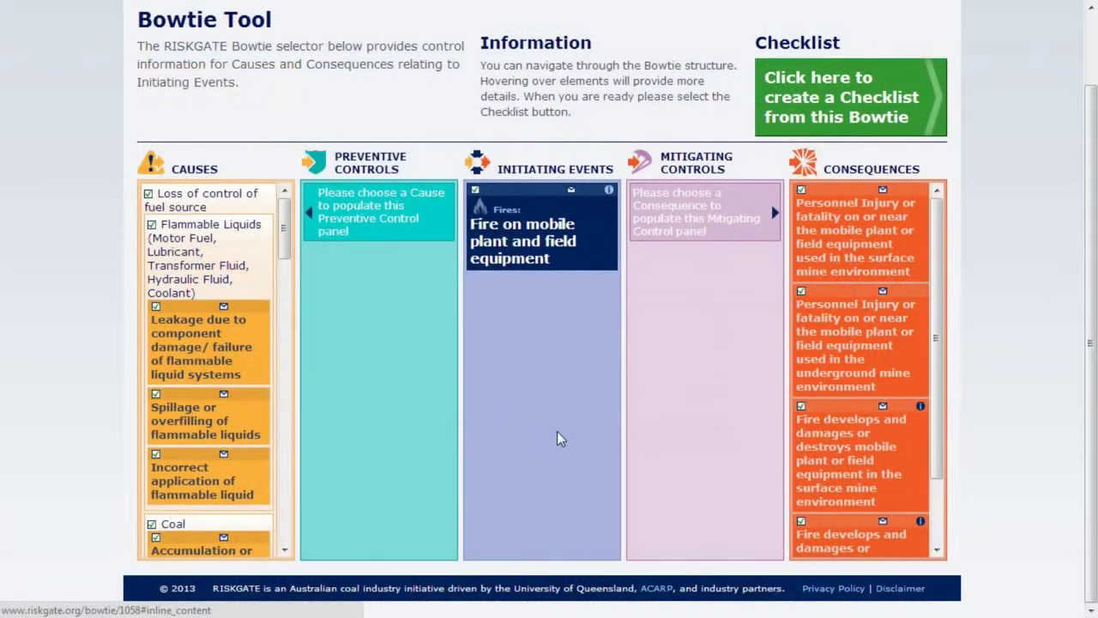
scroll(284, 249, down, 3)
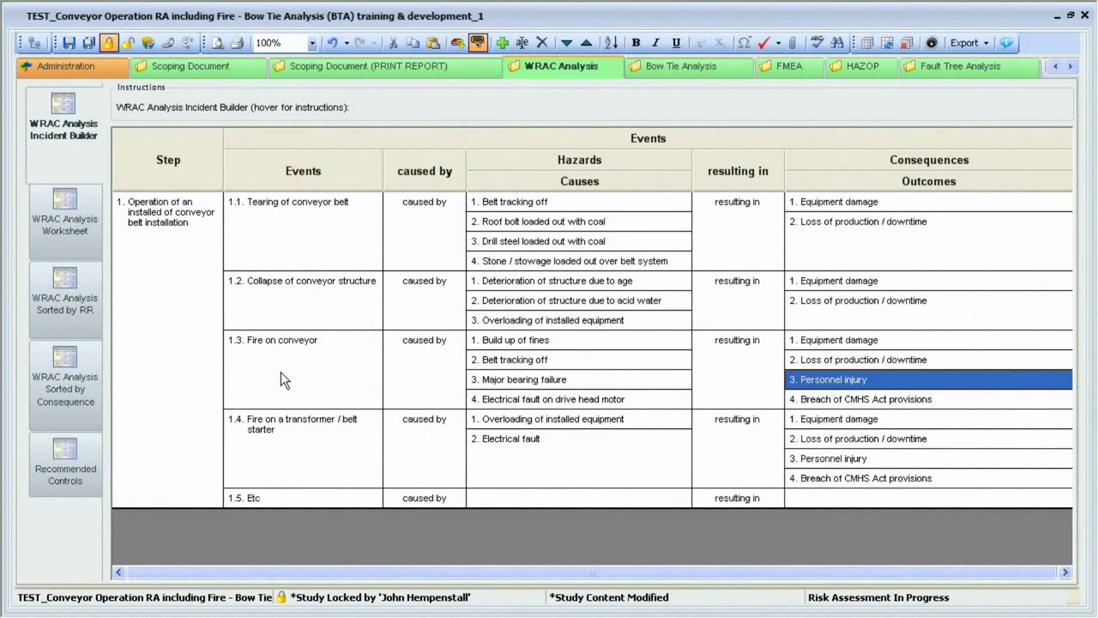
Select Fire on conveyor, Build up of fines and Personnel injury, then show the WRAC Analysis Worksheet
click(281, 371)
click(549, 341)
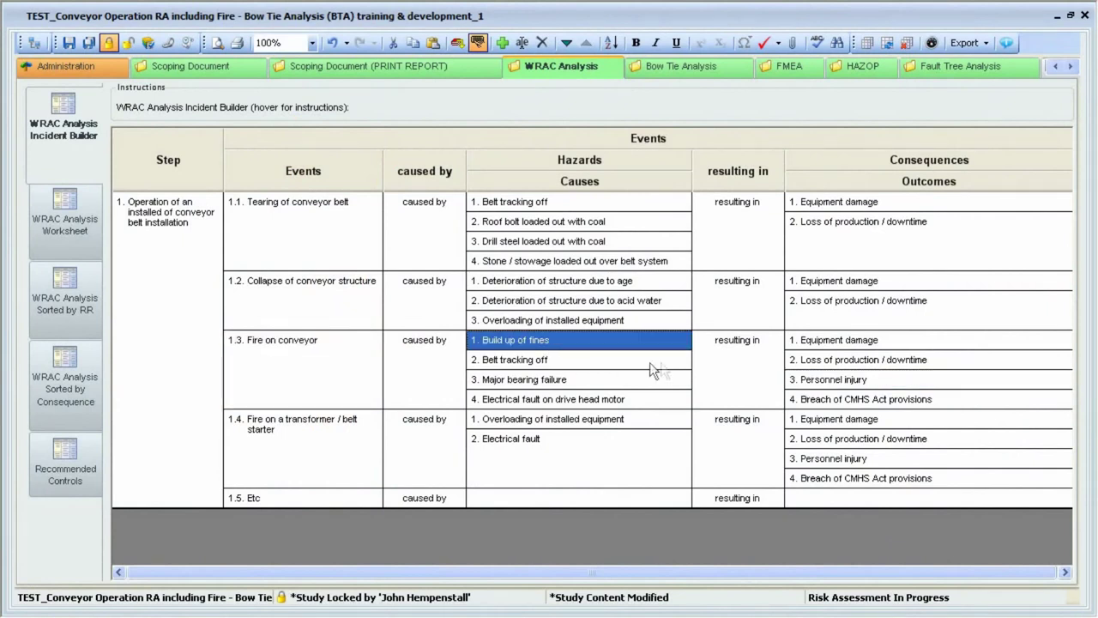
click(876, 383)
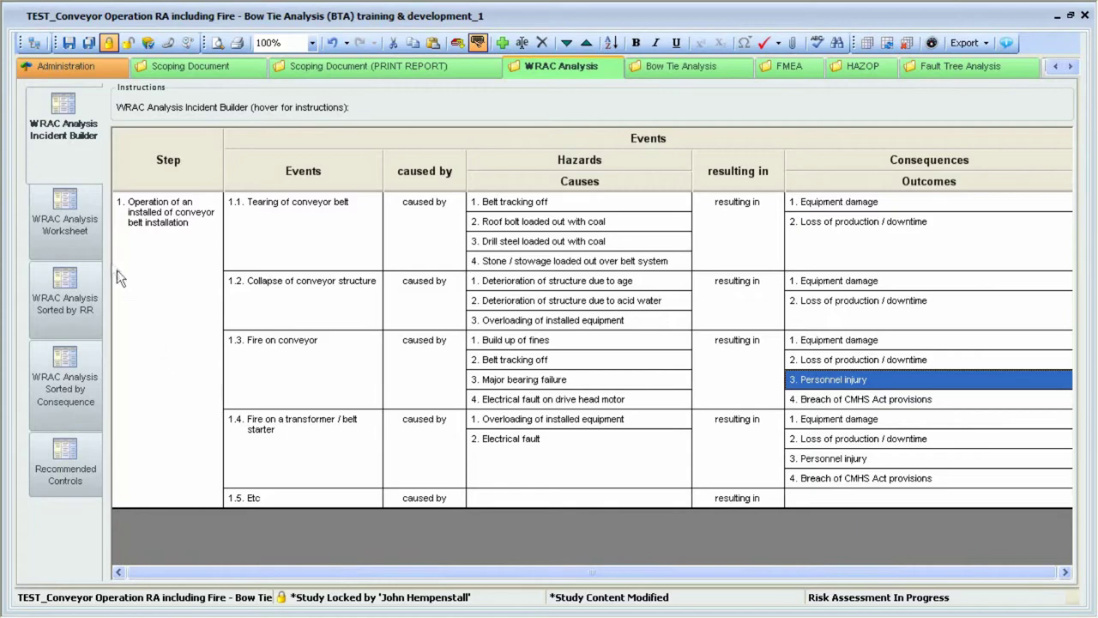
click(69, 219)
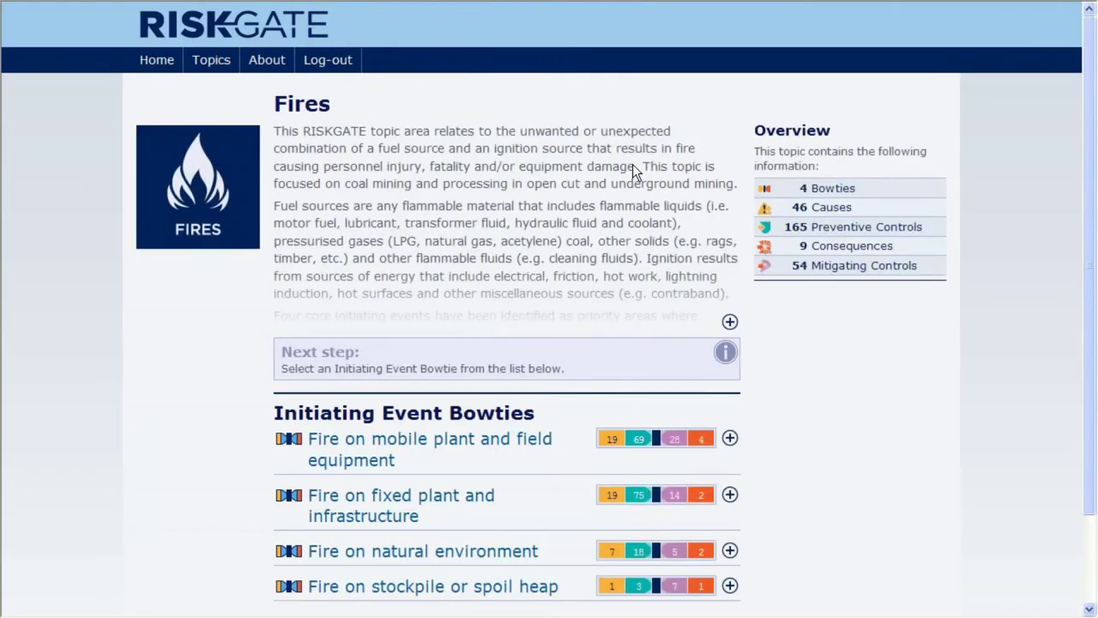
Open the fire on fixed plant bowtie, exclude Flammable Liquids and Other Solids, and view Coal accumulation controls
click(413, 502)
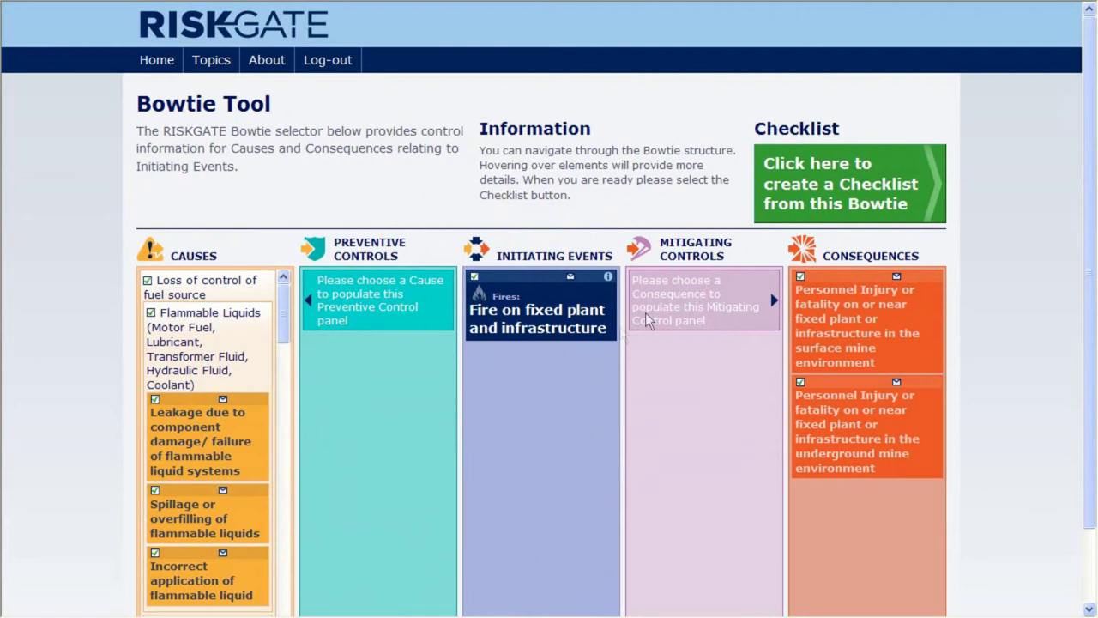
scroll(1006, 162, down, 2)
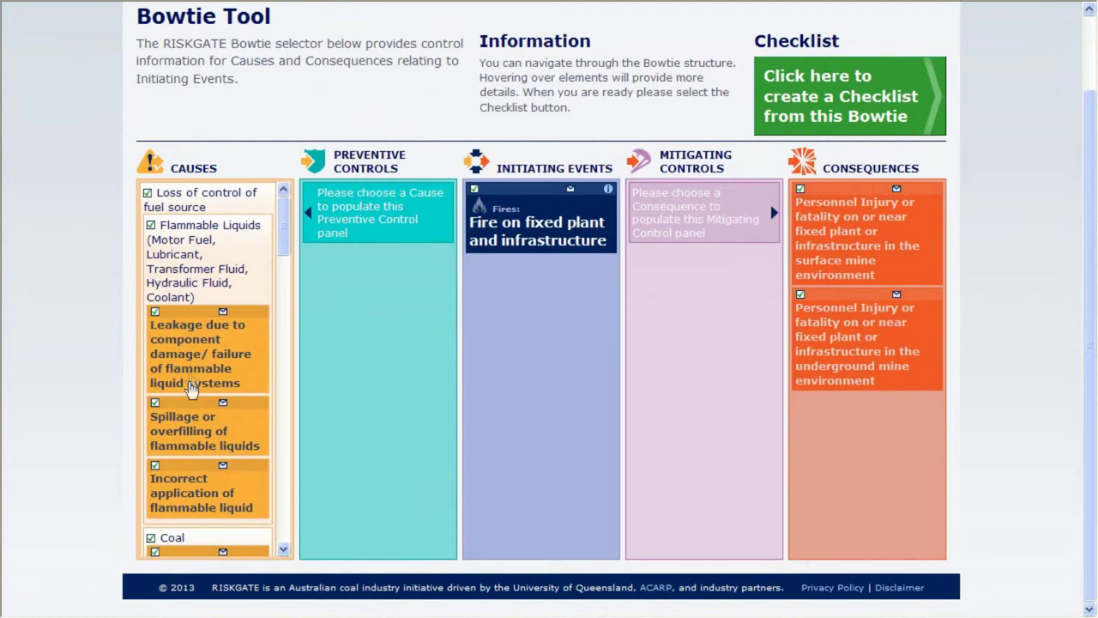
click(151, 227)
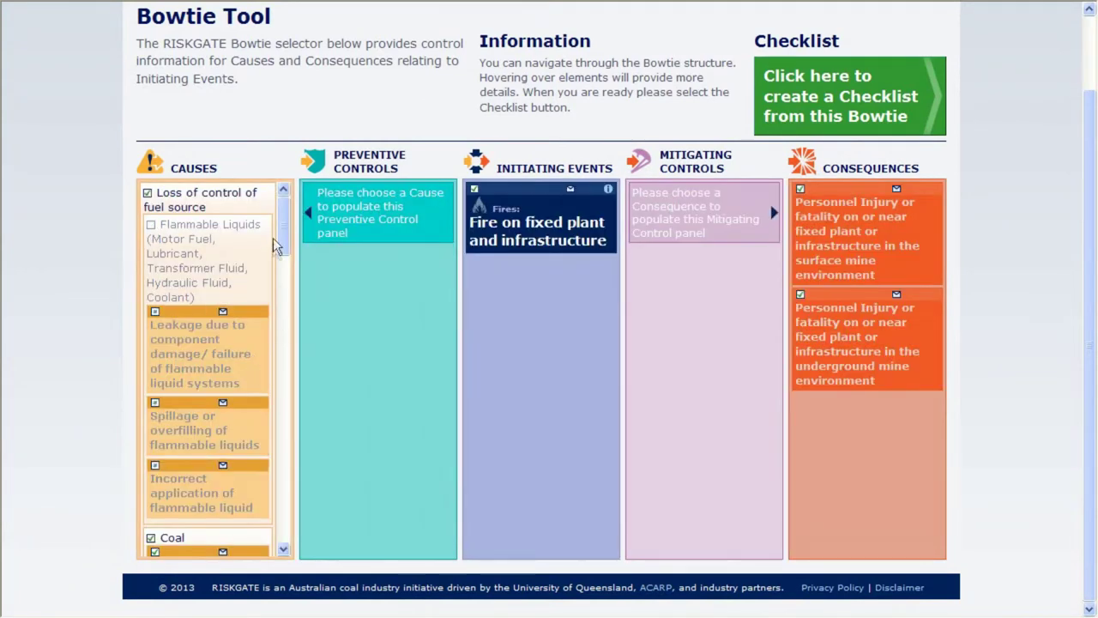
drag(283, 223, 281, 278)
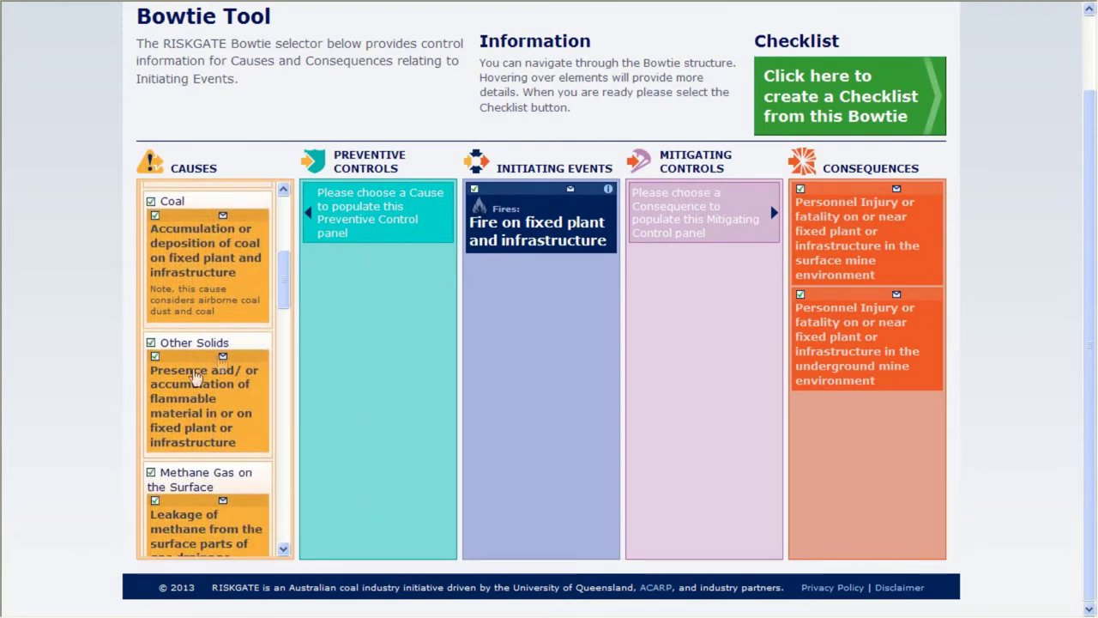
click(151, 345)
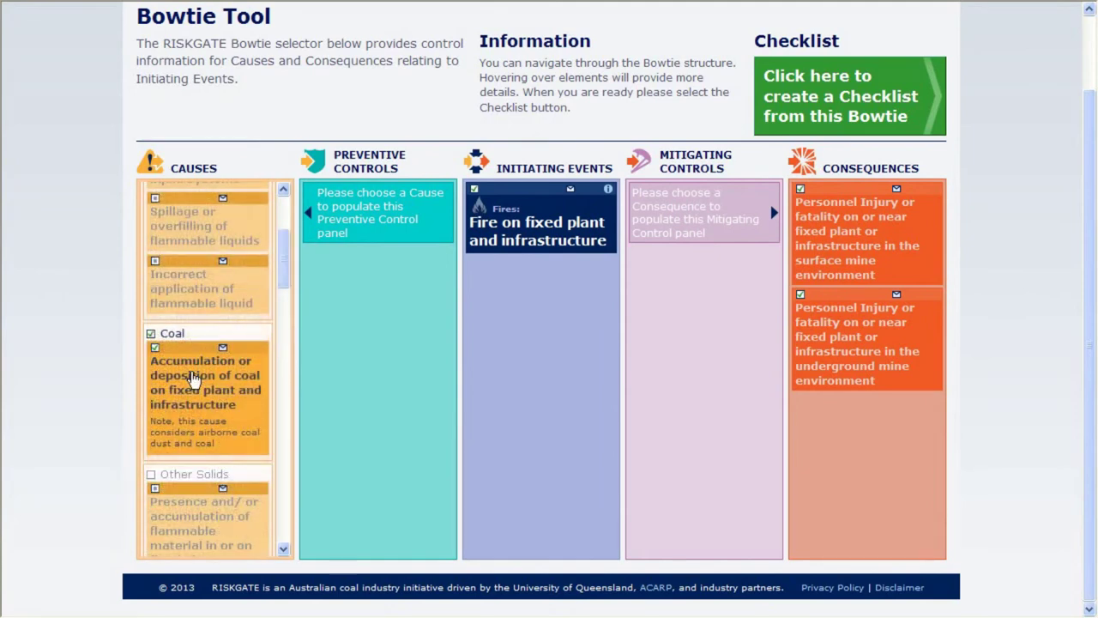
click(193, 378)
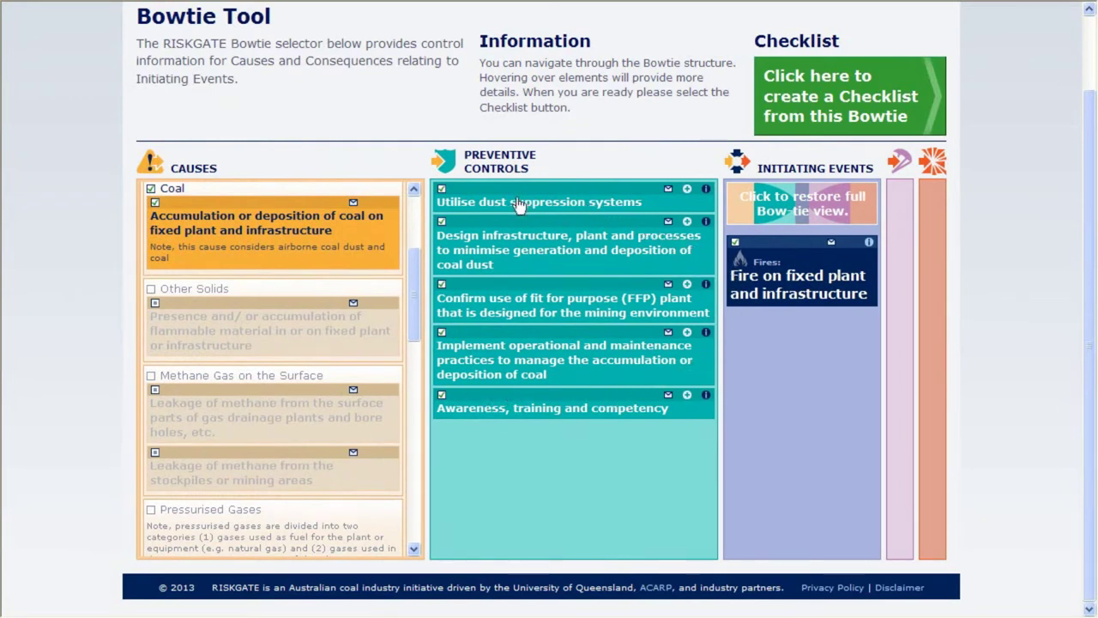
Exclude the design infrastructure control and surface mine consequence, then view underground consequence mitigating controls
click(442, 224)
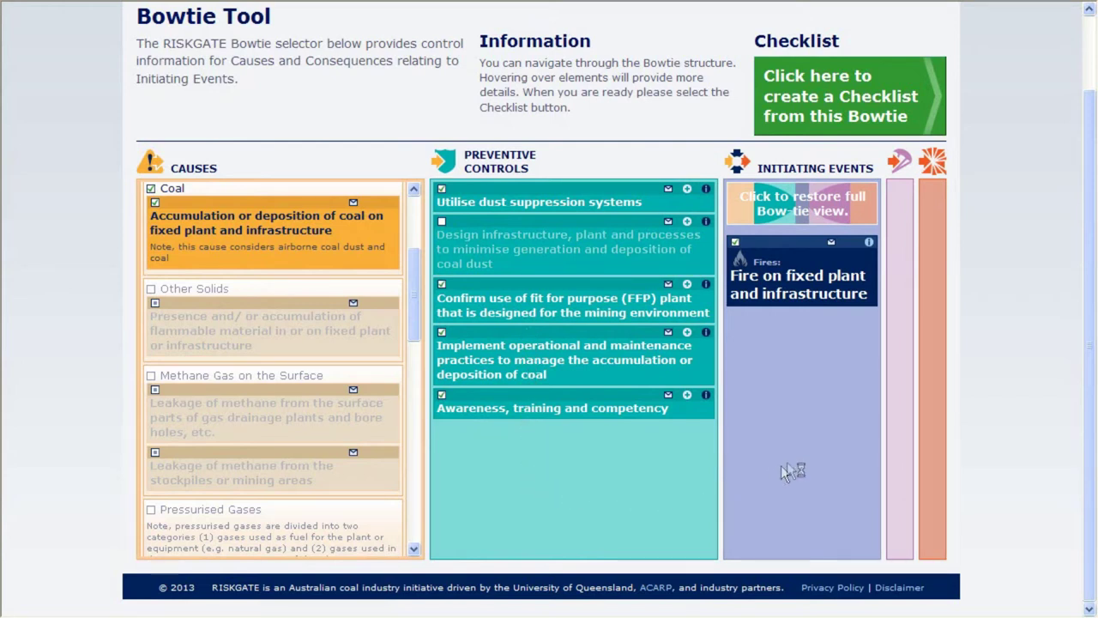
click(803, 210)
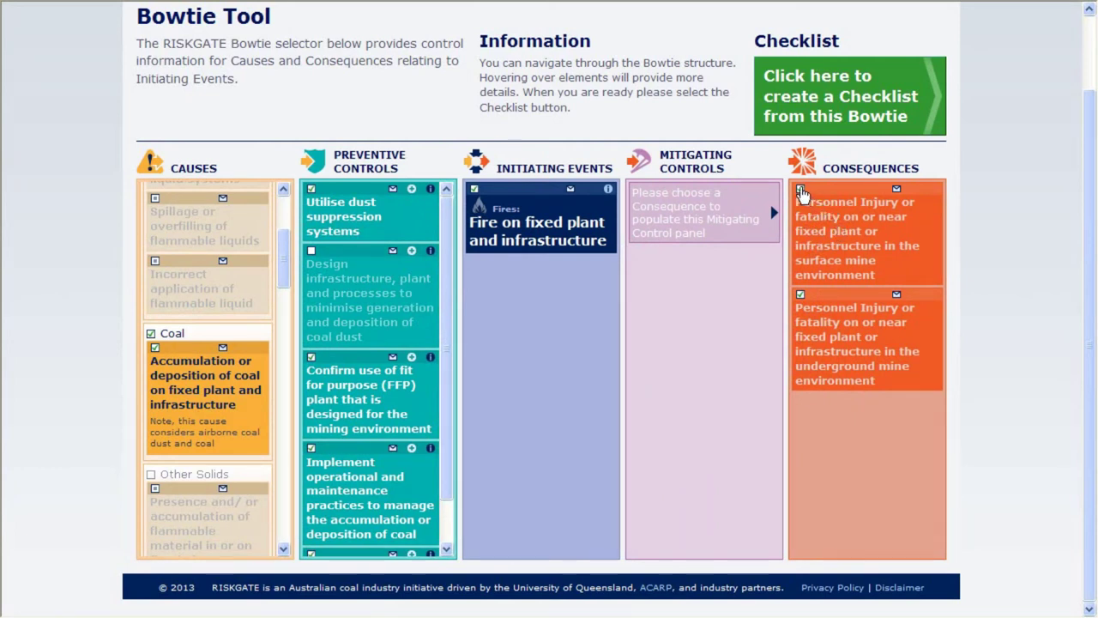
click(800, 190)
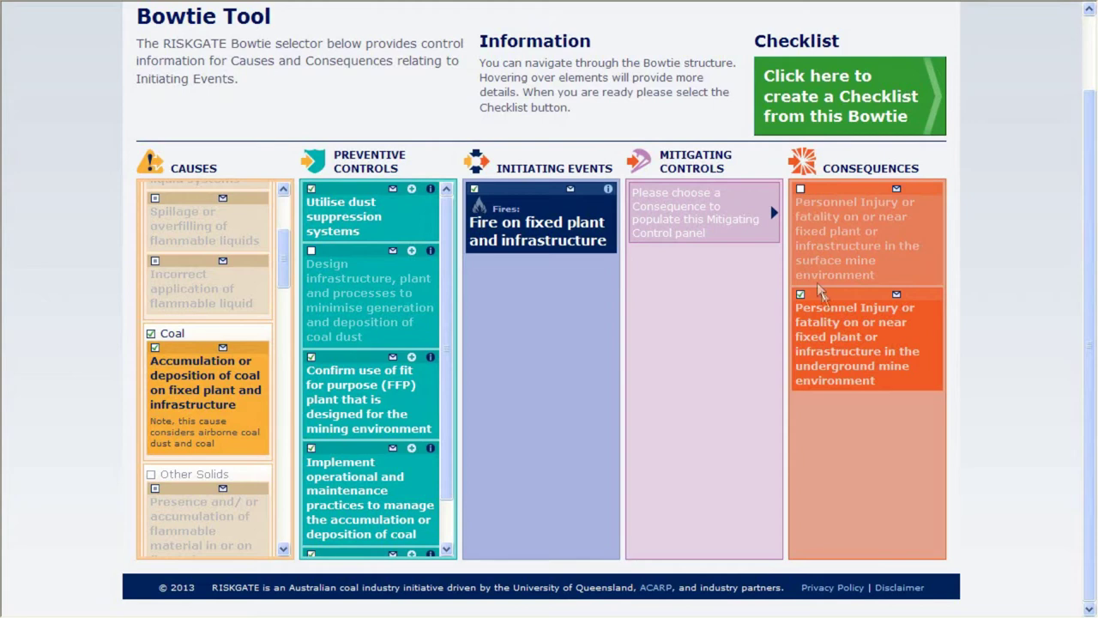
click(838, 340)
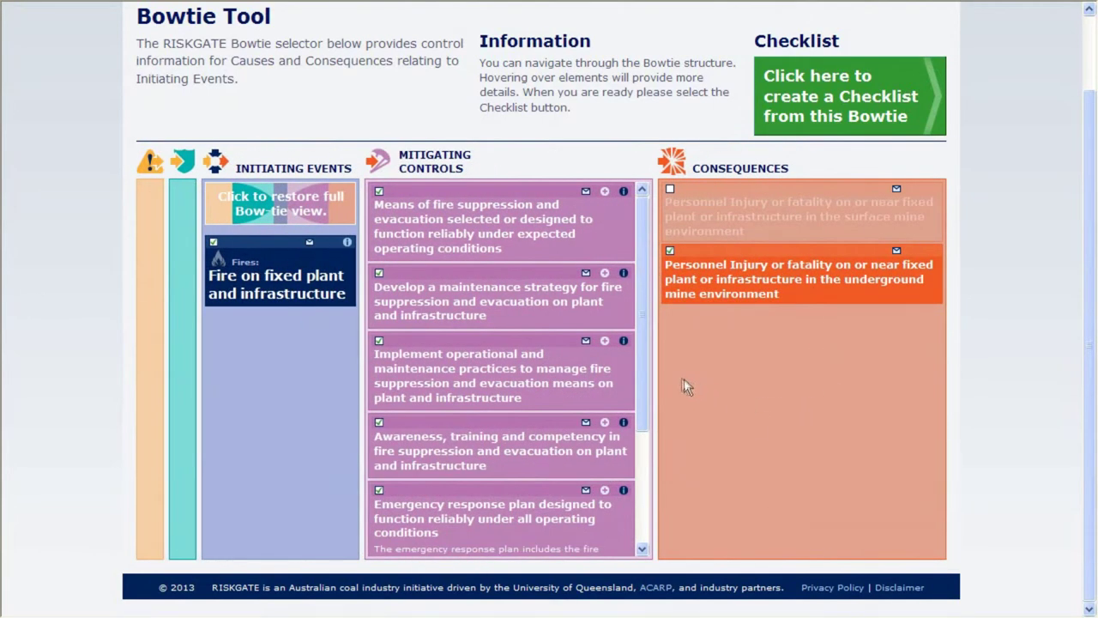
Exclude the maintenance strategy and operational practices mitigating controls and restore the full bowtie
click(380, 275)
click(379, 341)
scroll(644, 473, down, 5)
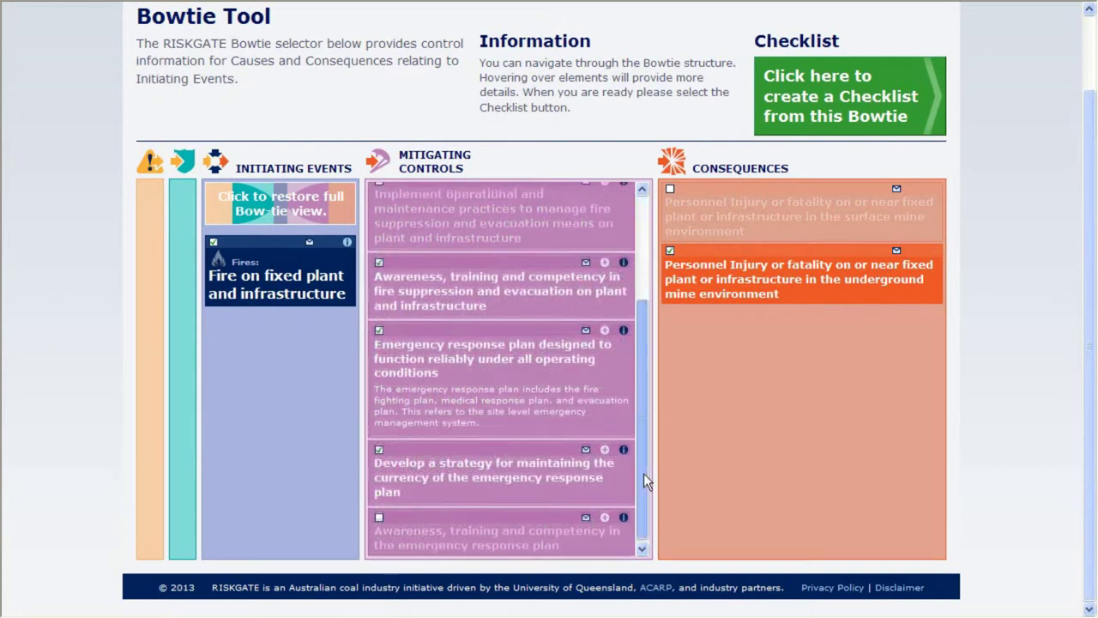
scroll(643, 417, up, 5)
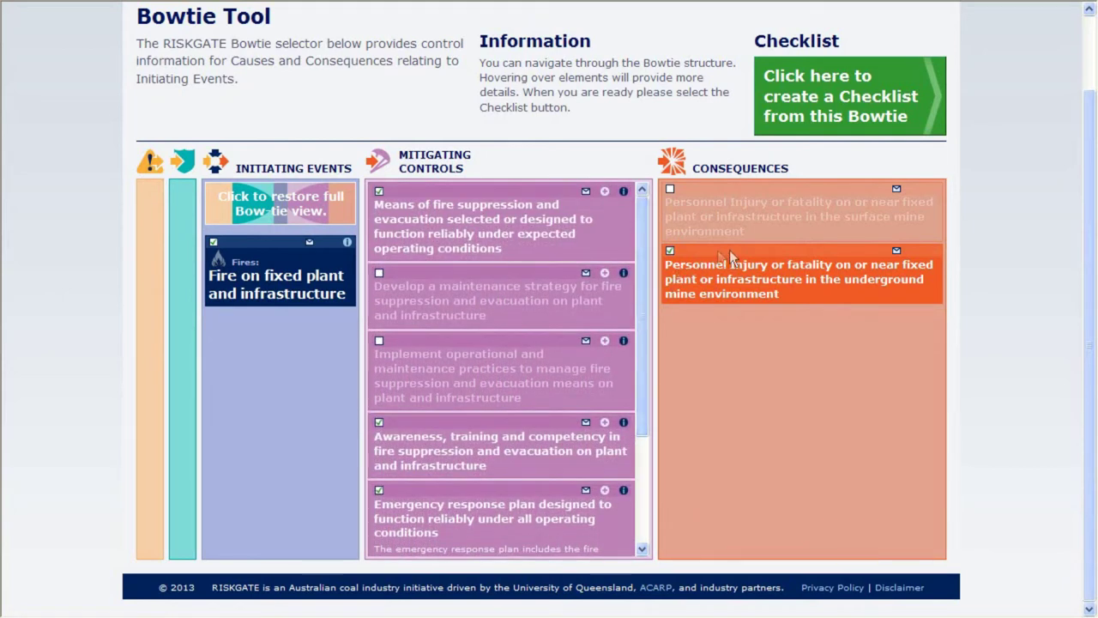
click(283, 204)
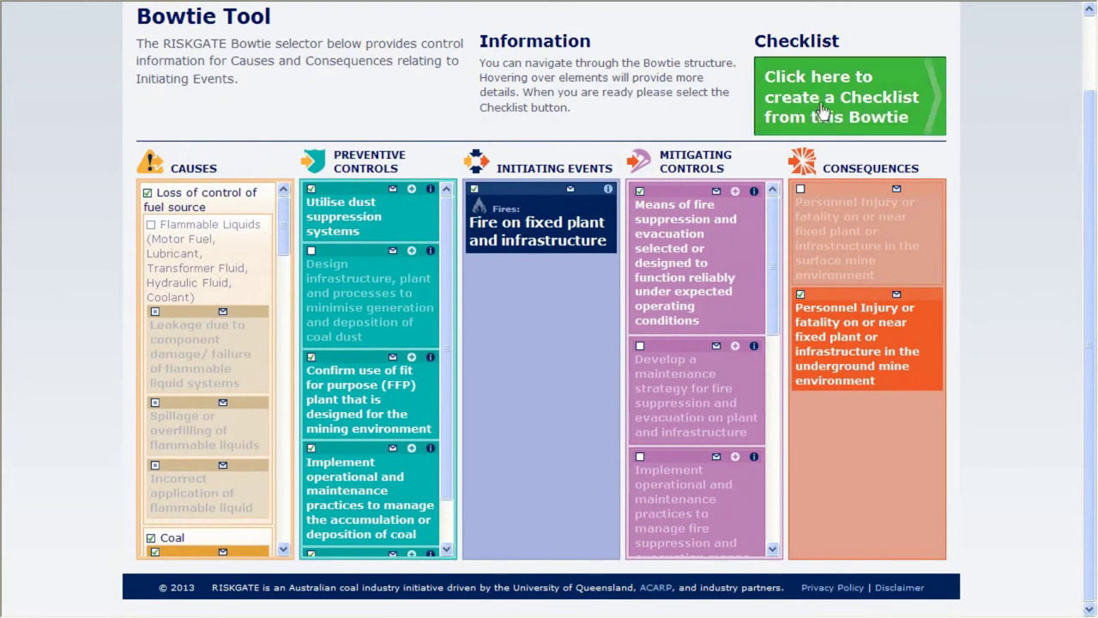
Generate the bowtie checklist as Stature XML, accepting the disclaimer, and save it to the Desktop
click(824, 108)
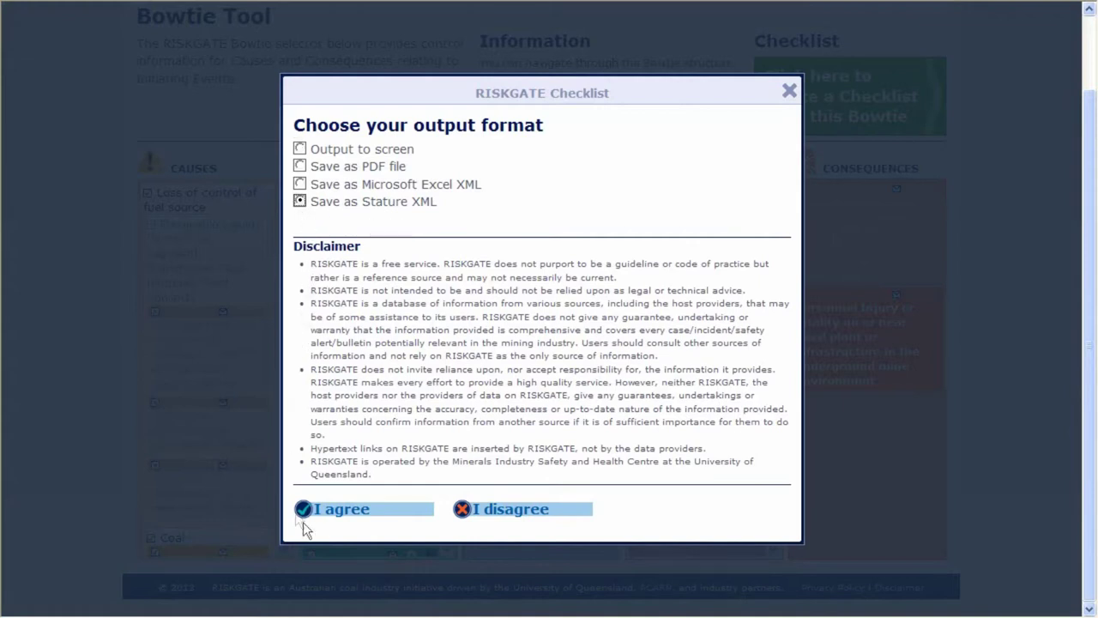
click(357, 510)
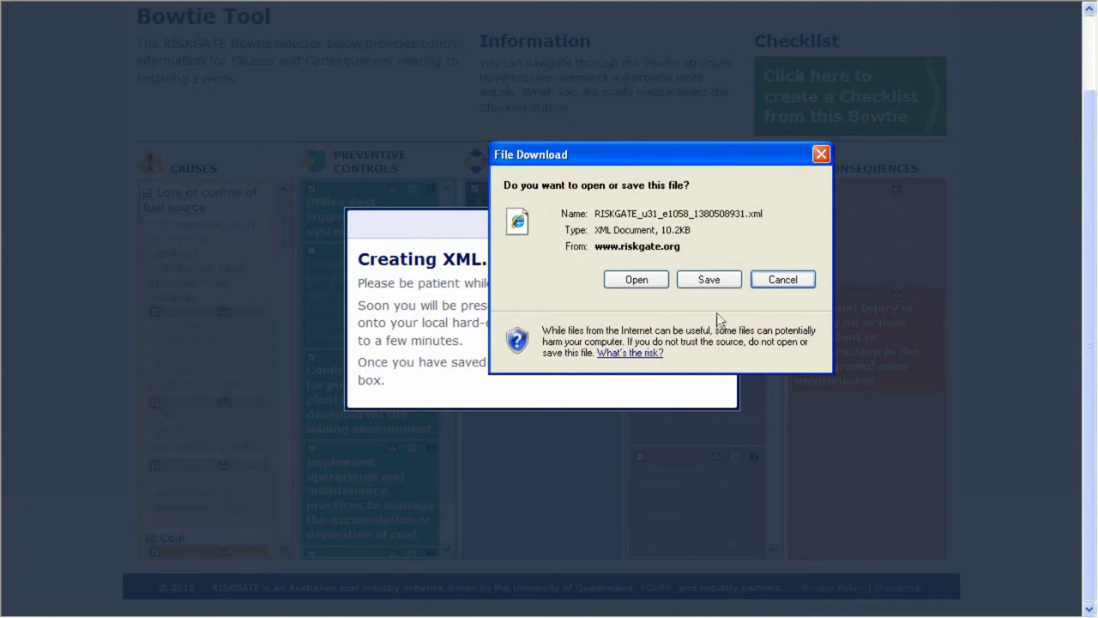
click(713, 280)
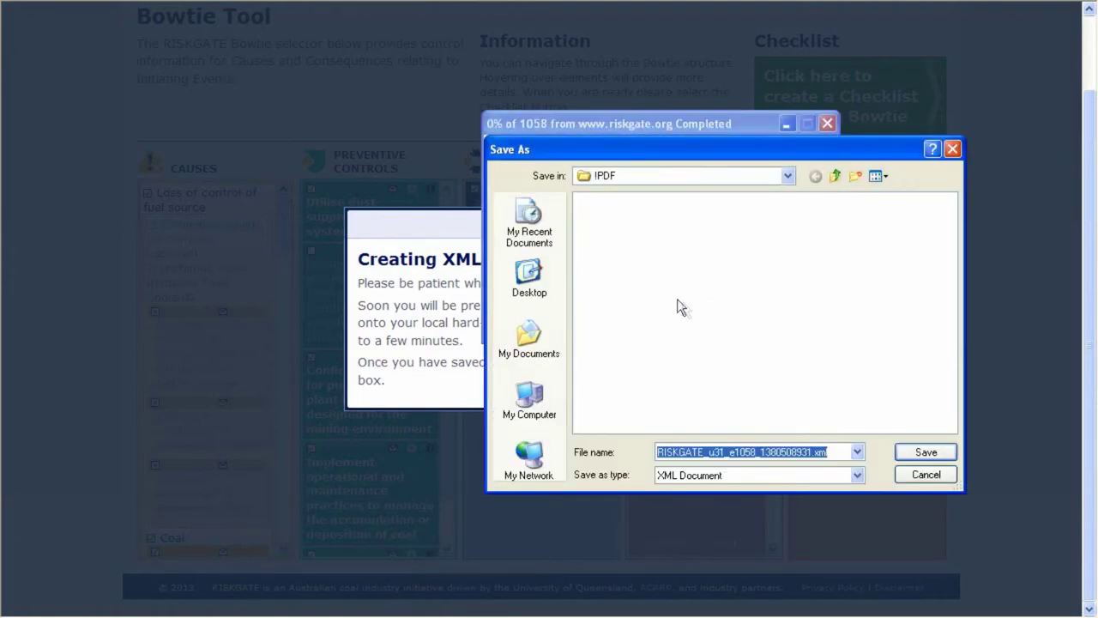
click(541, 299)
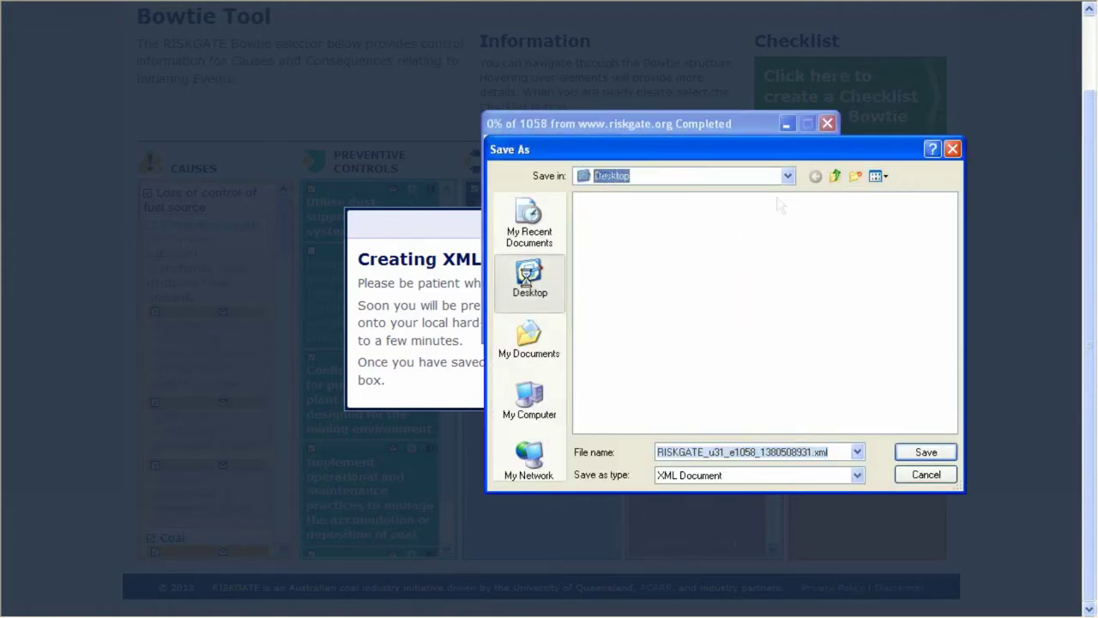
click(932, 454)
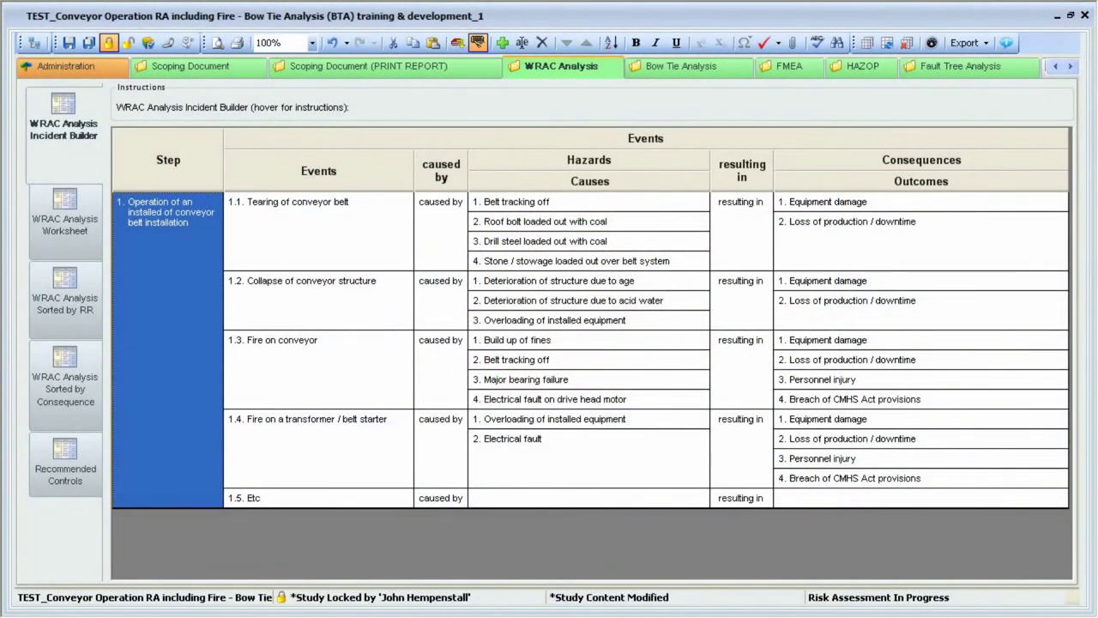
Import the downloaded RISKGATE XML file from the Desktop into the WRAC incident builder
click(33, 44)
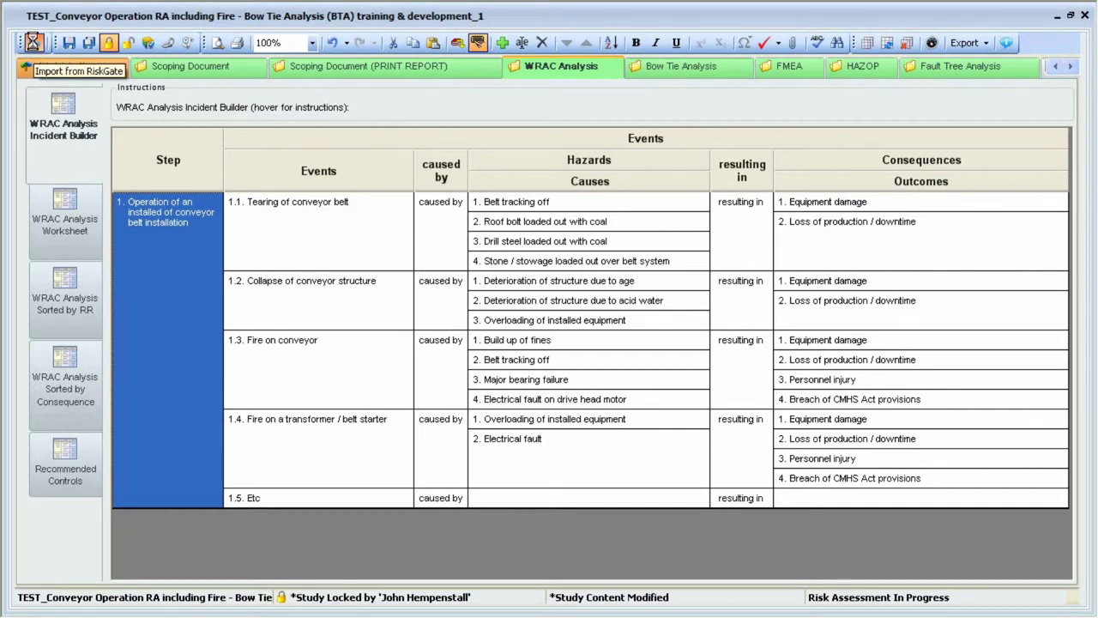
click(864, 286)
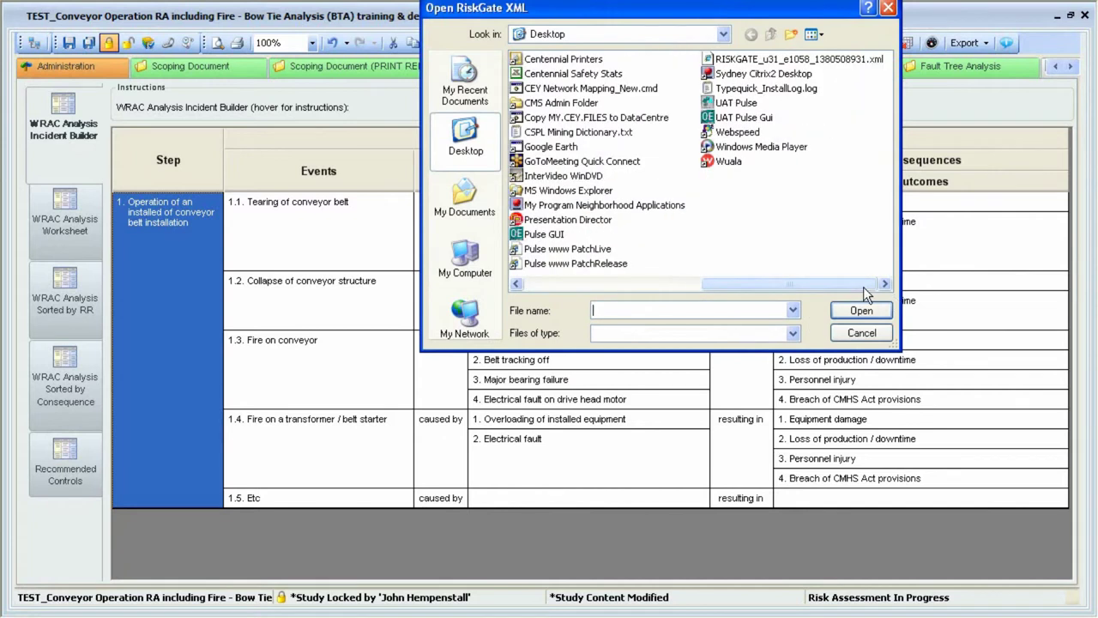
click(788, 59)
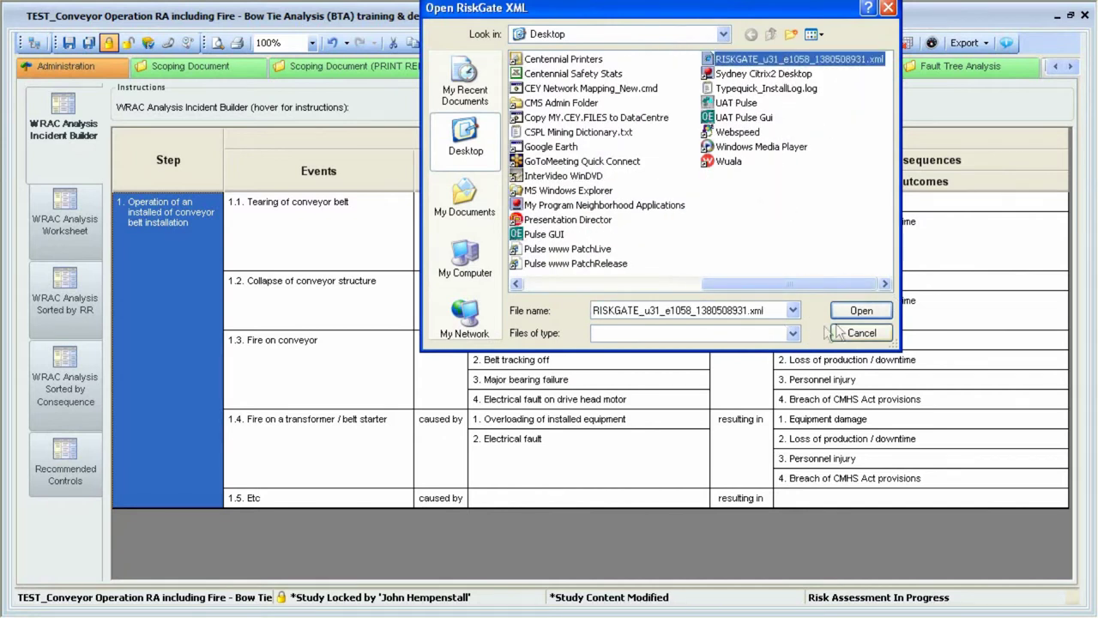
click(863, 310)
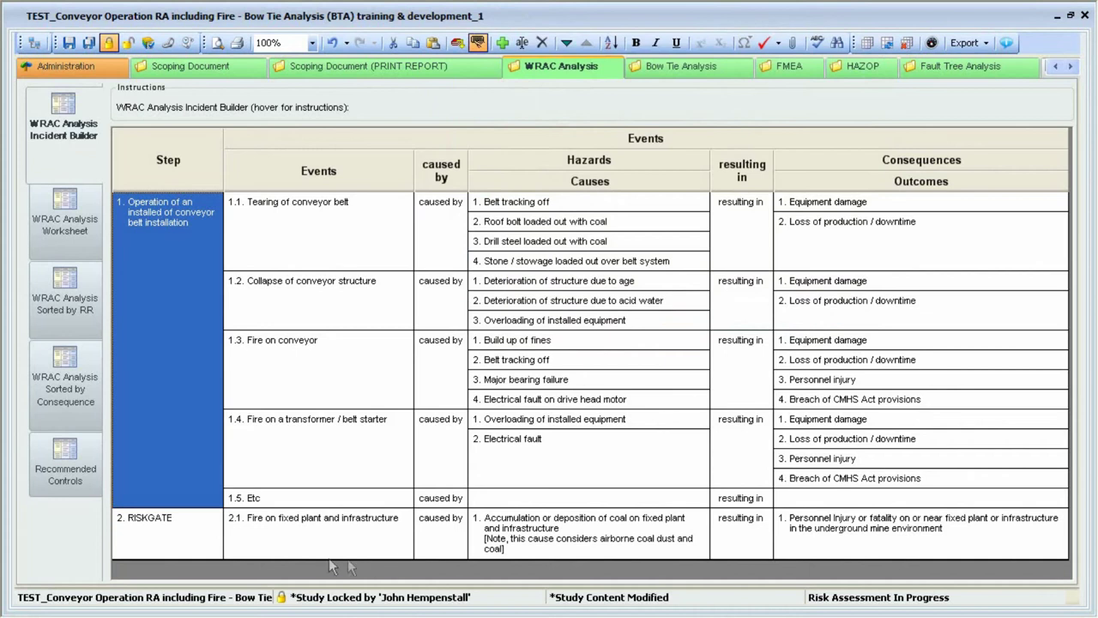
click(145, 532)
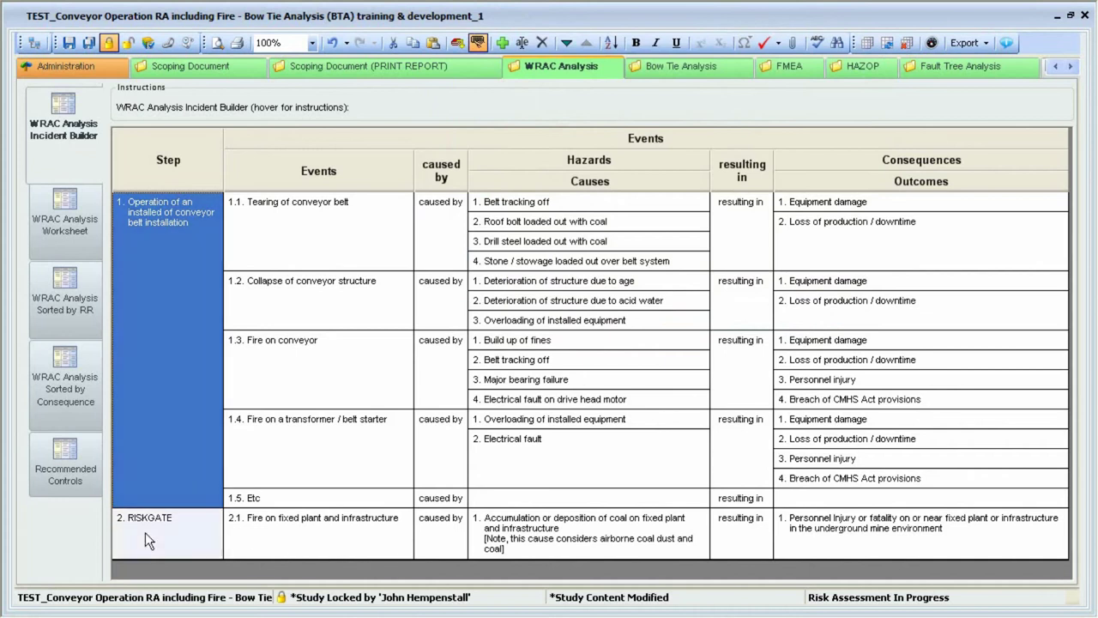
click(313, 530)
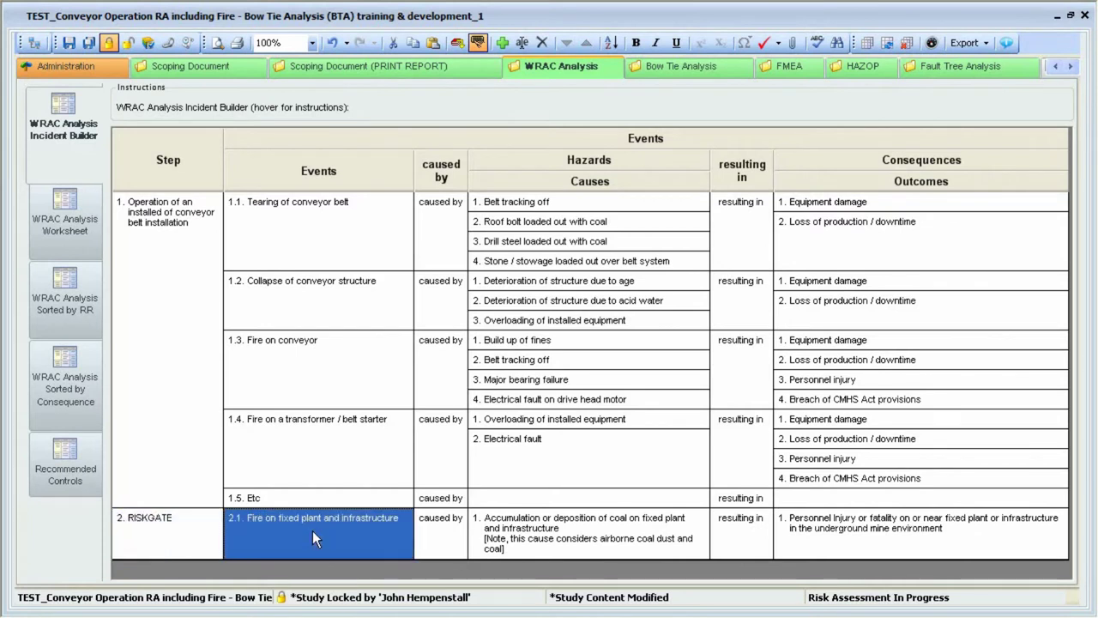
click(585, 533)
click(834, 524)
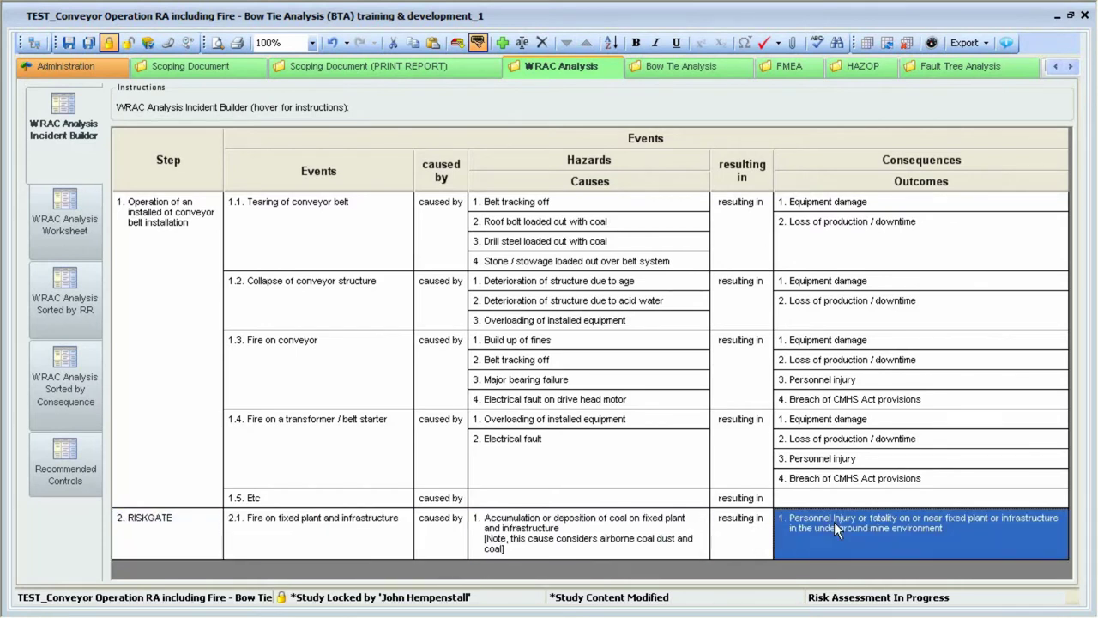
click(575, 539)
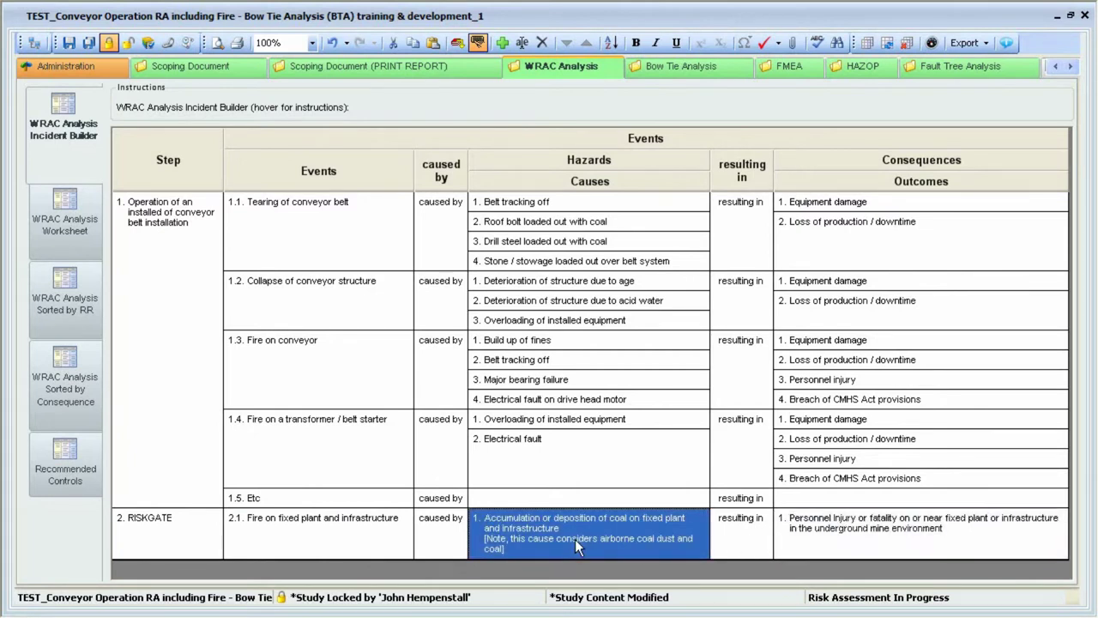
click(575, 539)
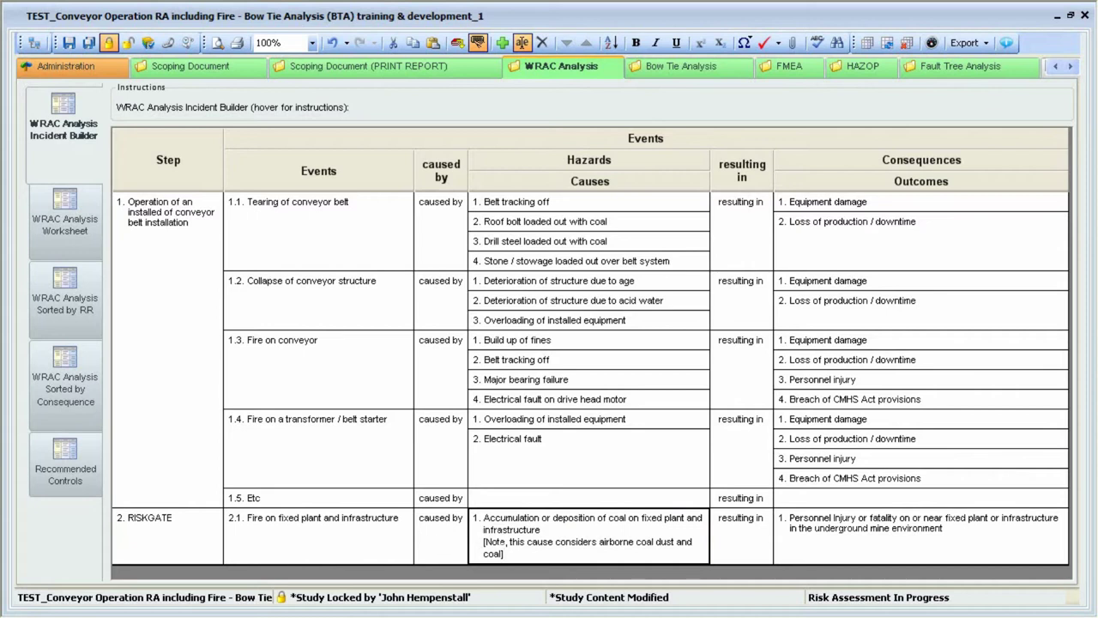
Drag the coal accumulation cause and personnel injury or fatality outcome onto Fire on conveyor, then show the worksheet
click(411, 530)
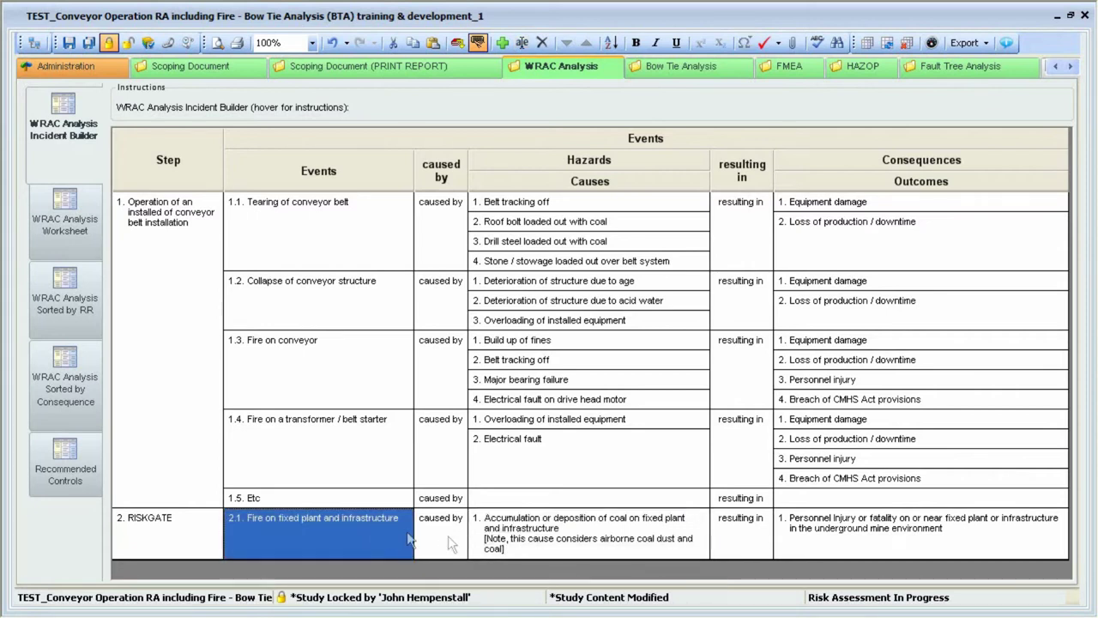
click(535, 531)
drag(535, 531, 541, 346)
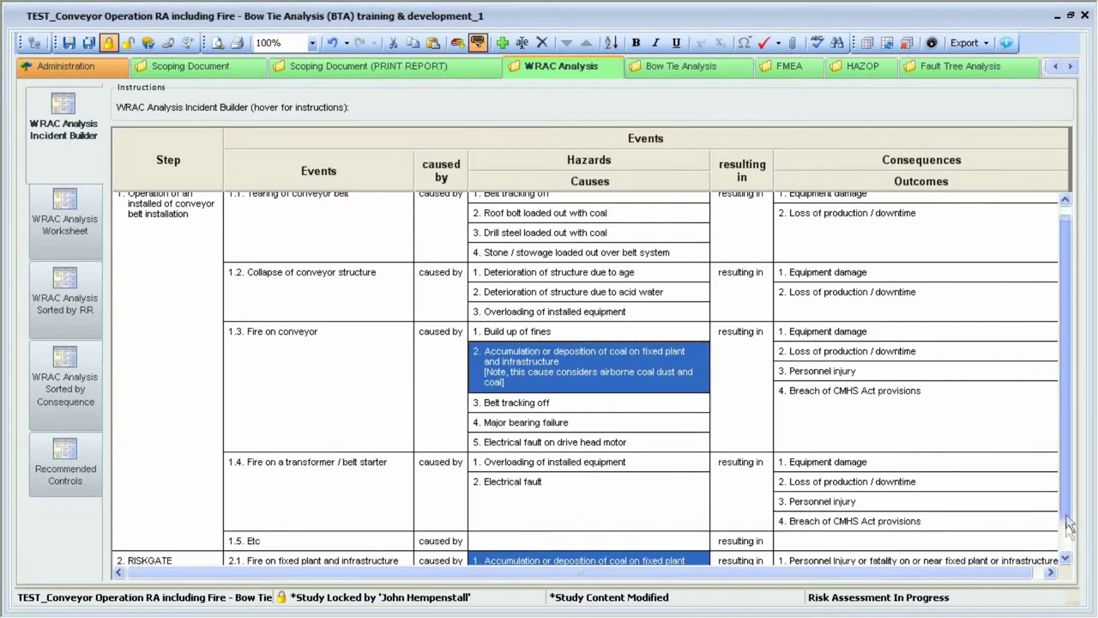
click(891, 537)
drag(891, 536, 871, 345)
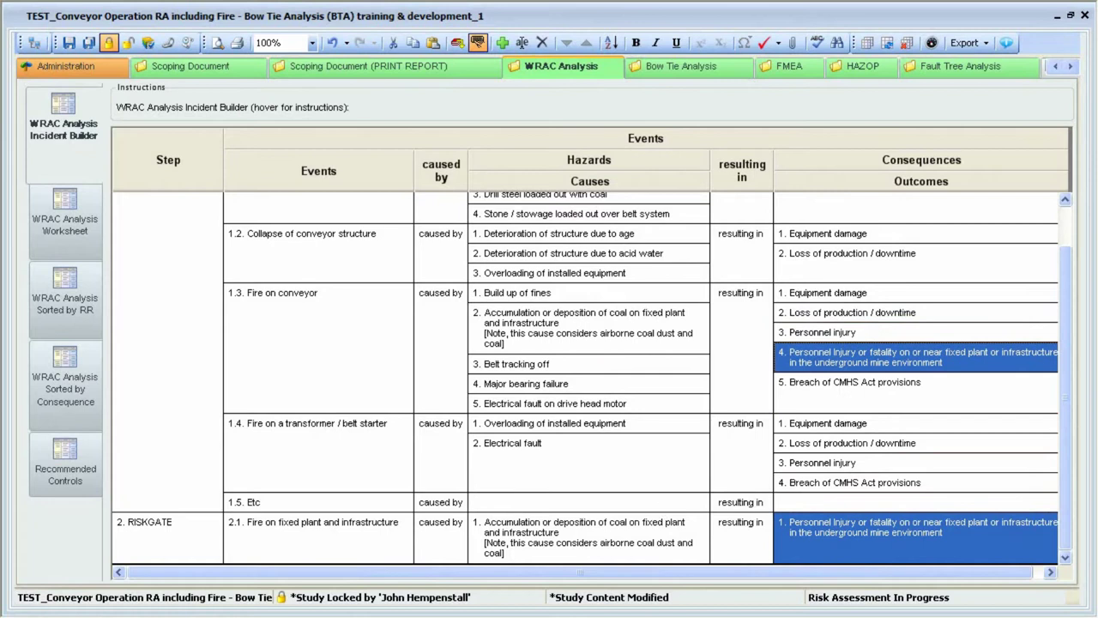
click(311, 531)
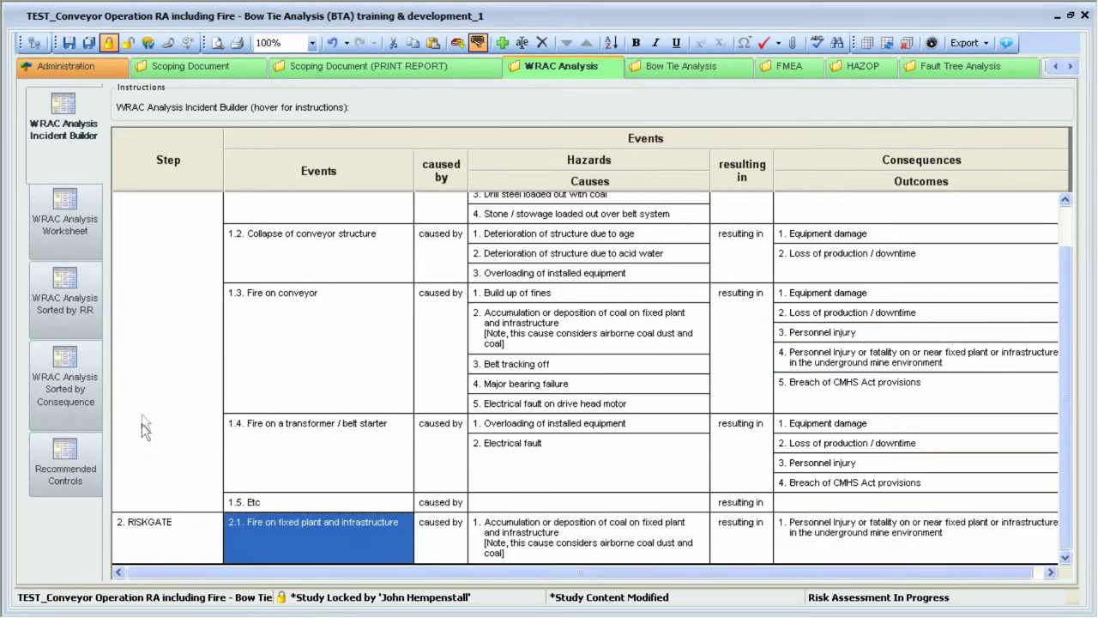
click(69, 220)
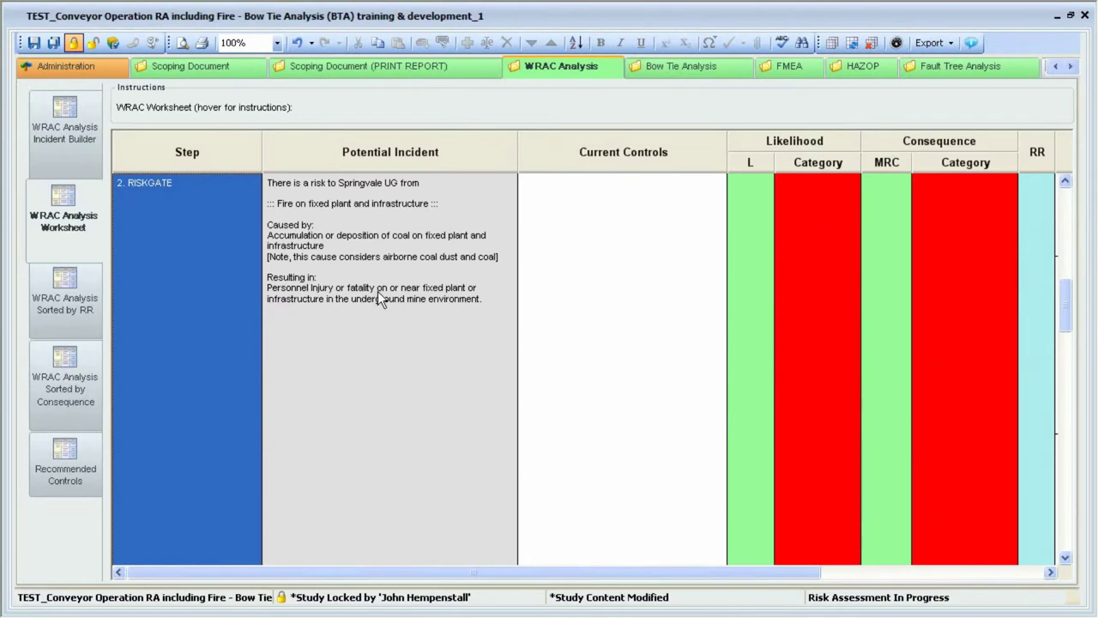
Review recommended controls 2–4 of the RISKGATE incident, then show the Recommended Controls sheet
click(378, 291)
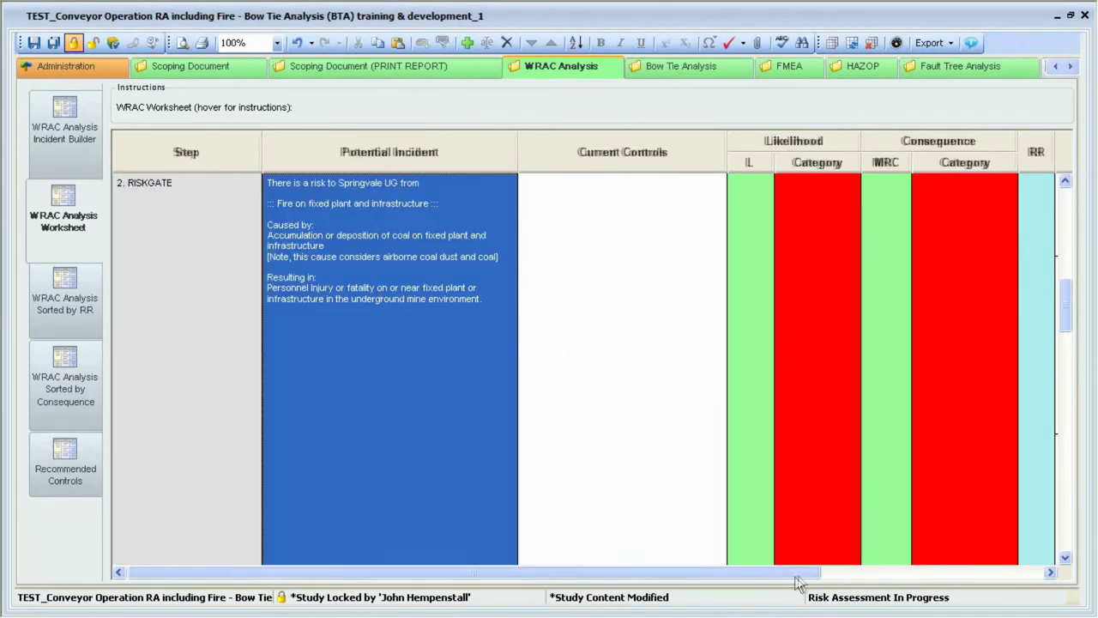
click(923, 572)
click(840, 229)
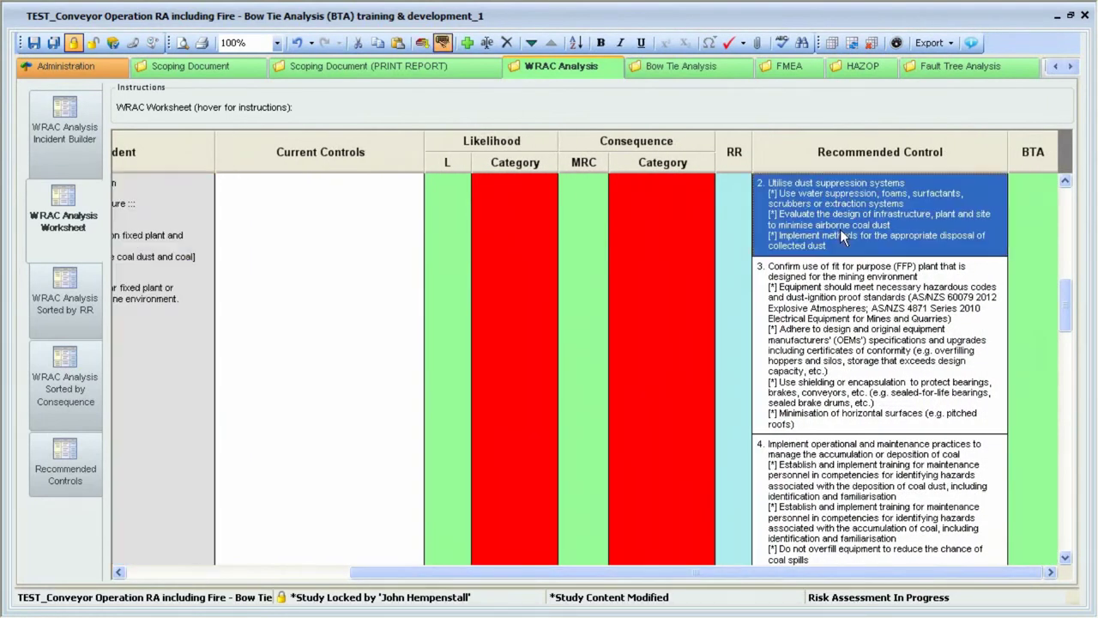
click(840, 312)
click(875, 479)
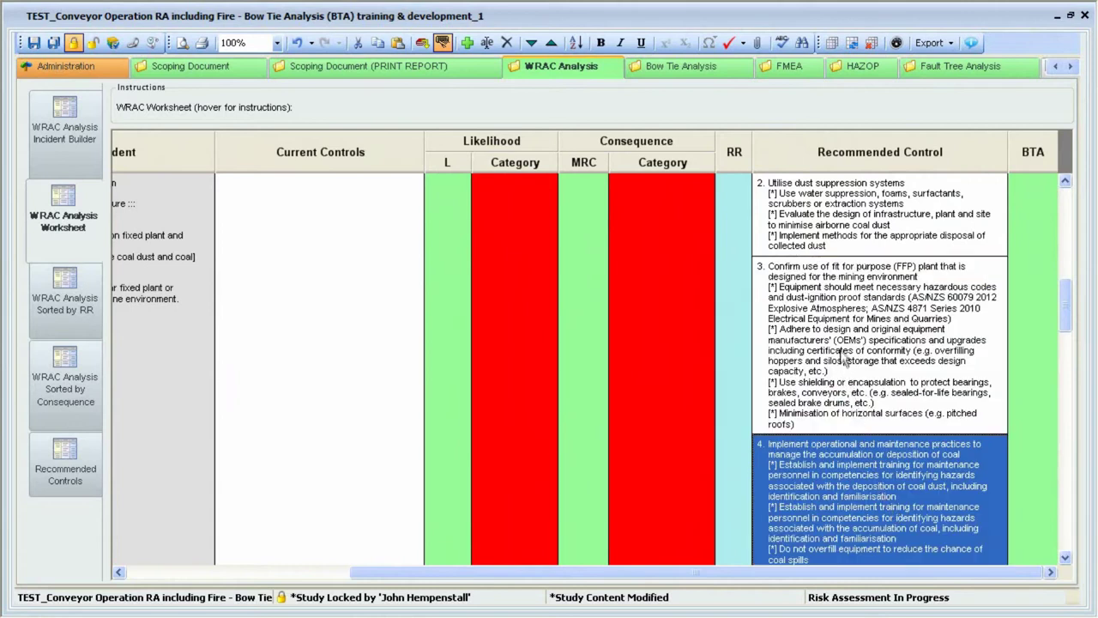
click(843, 233)
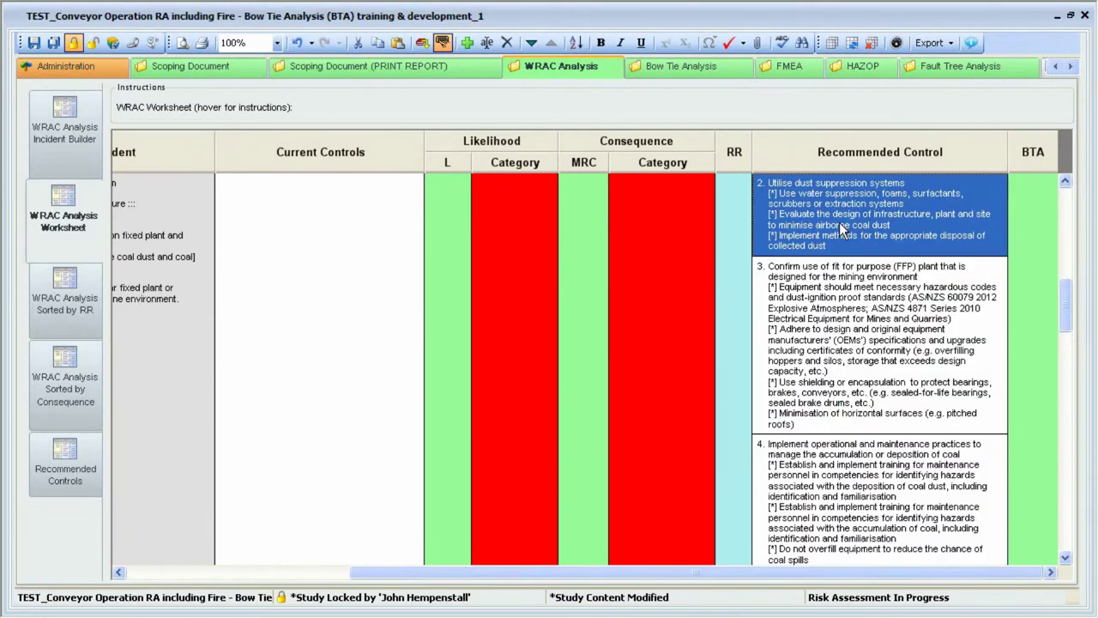
click(848, 329)
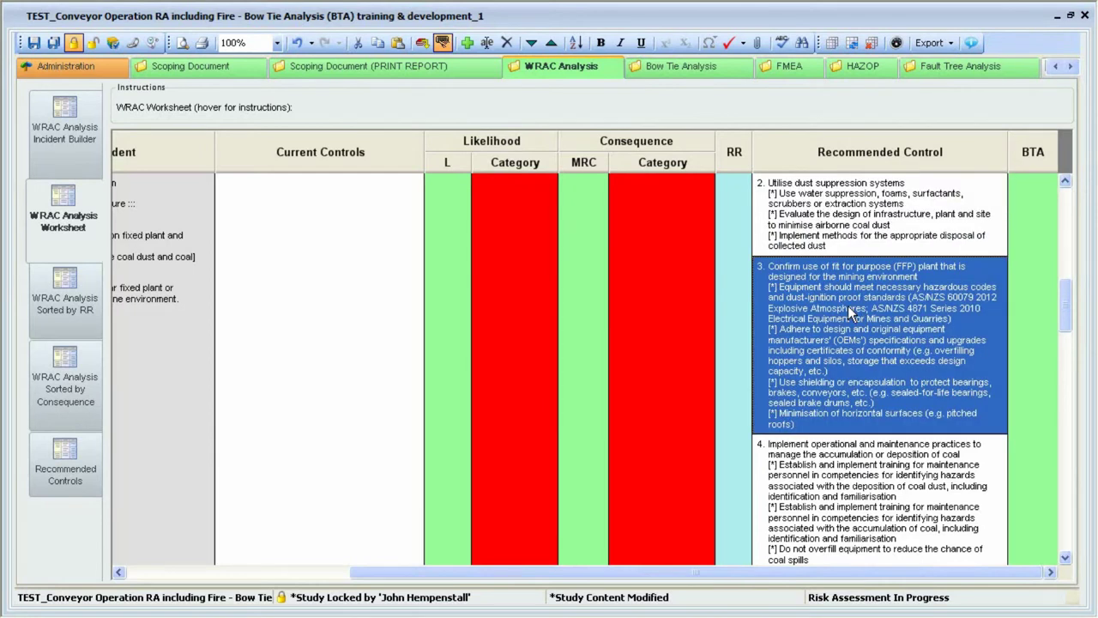
click(67, 461)
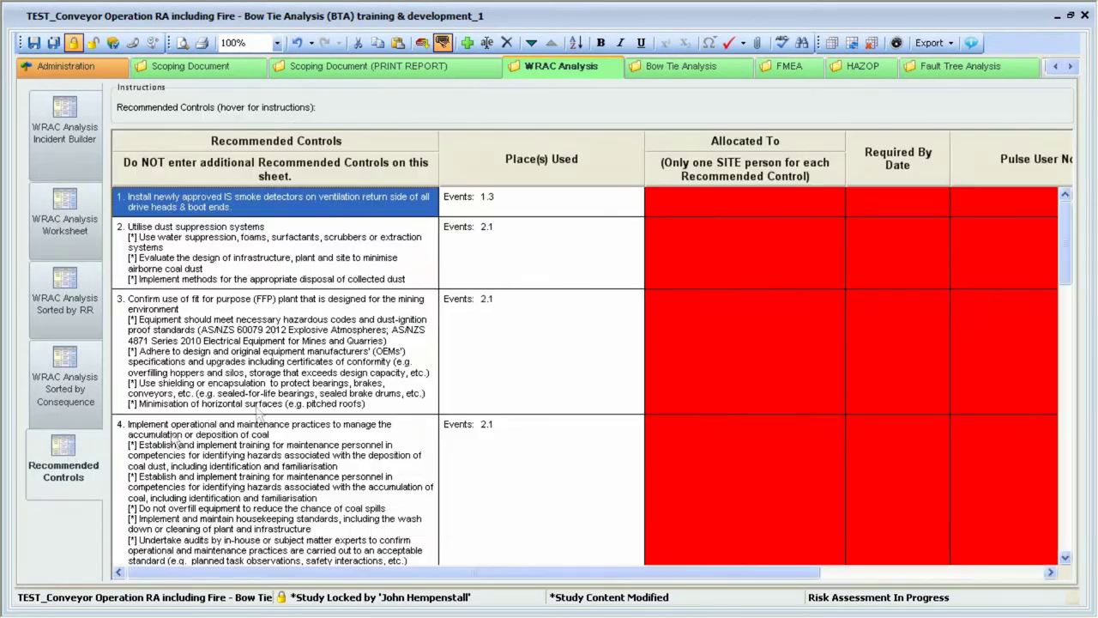
Allocate recommended control 2 to the chosen site person, required by 31/10/13, and return to its Place(s) Used
click(749, 255)
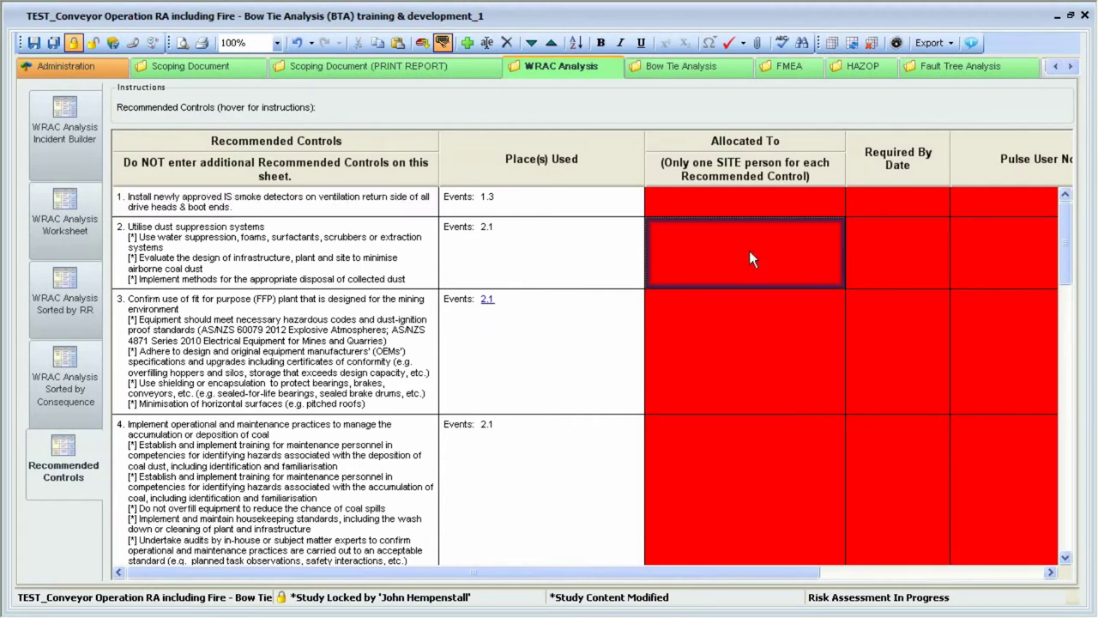
text(john)
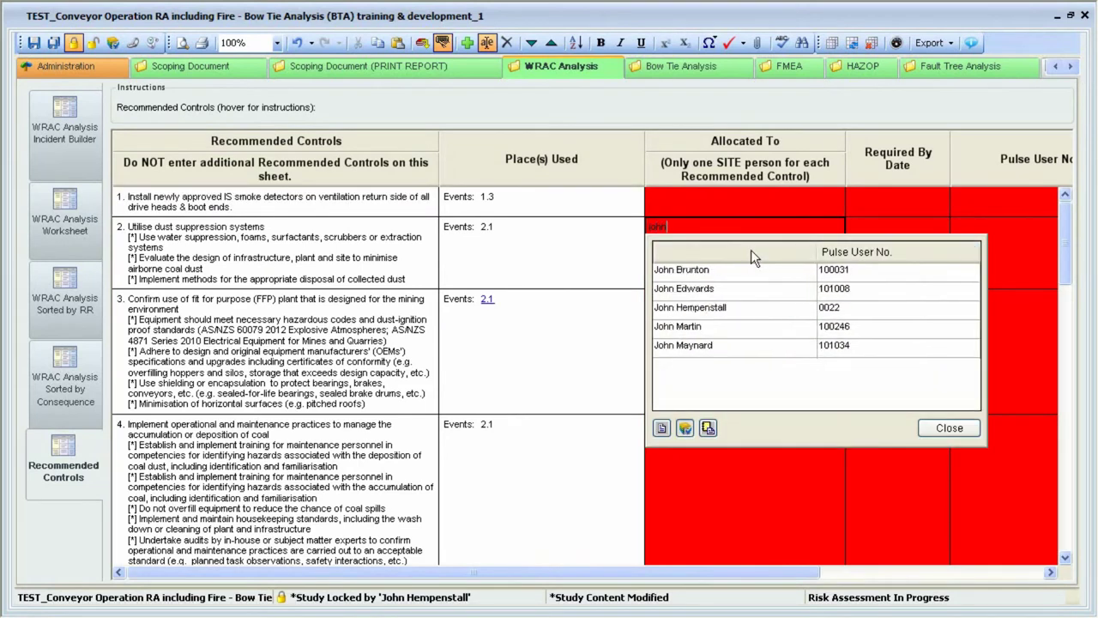
double_click(718, 307)
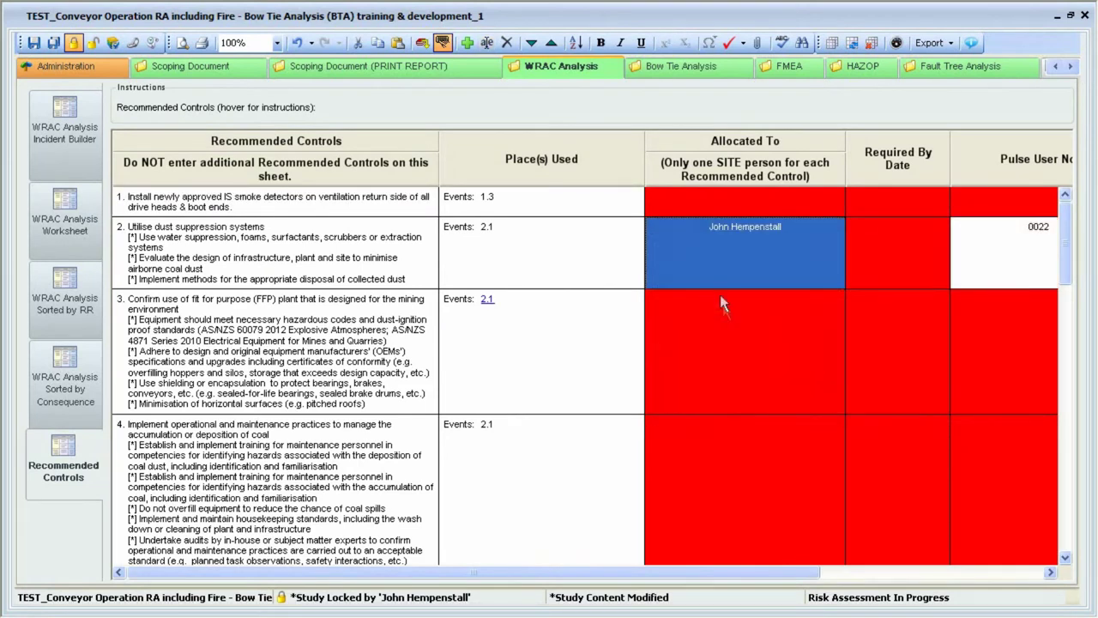
click(895, 253)
click(938, 230)
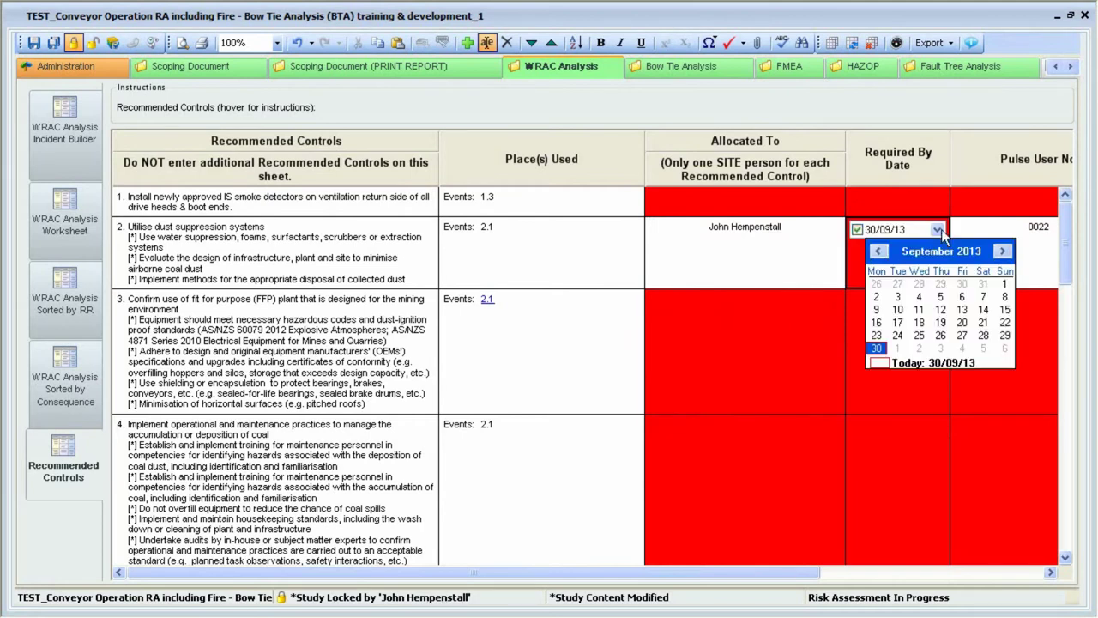
click(1001, 251)
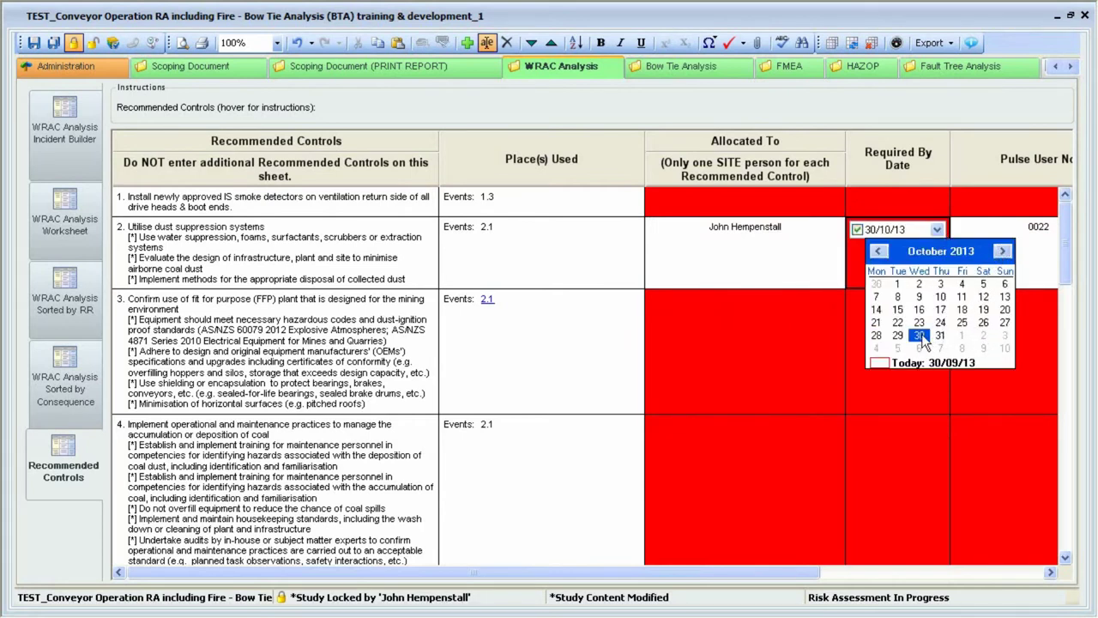
click(941, 335)
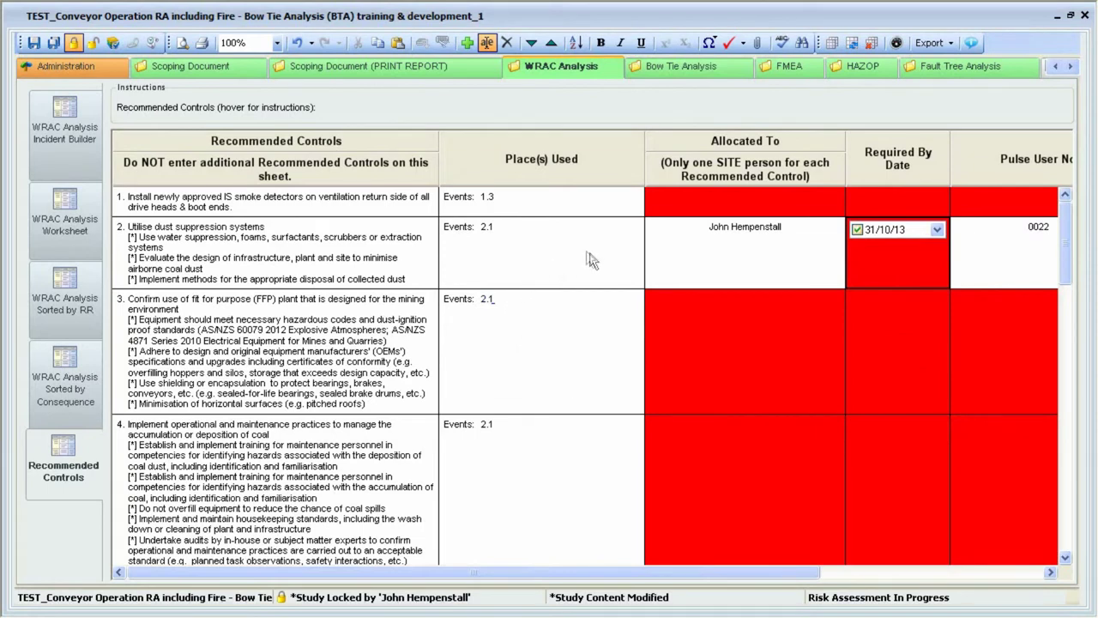
double_click(555, 247)
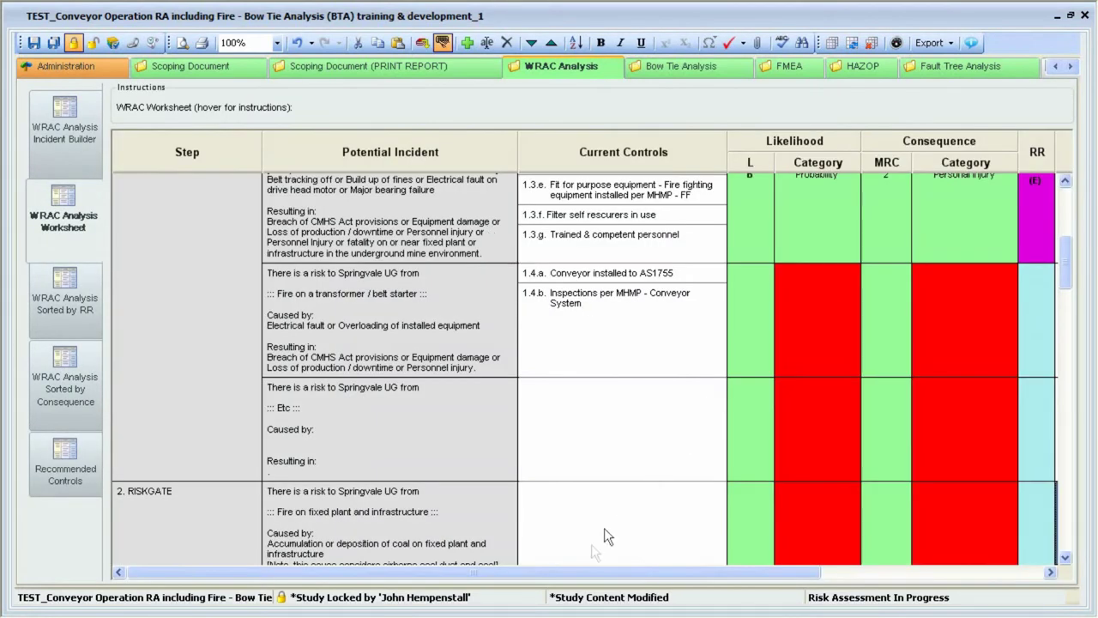
Delete the fit-for-purpose plant recommended control, confirming its removal from the master list
drag(777, 573, 1018, 582)
scroll(941, 394, down, 3)
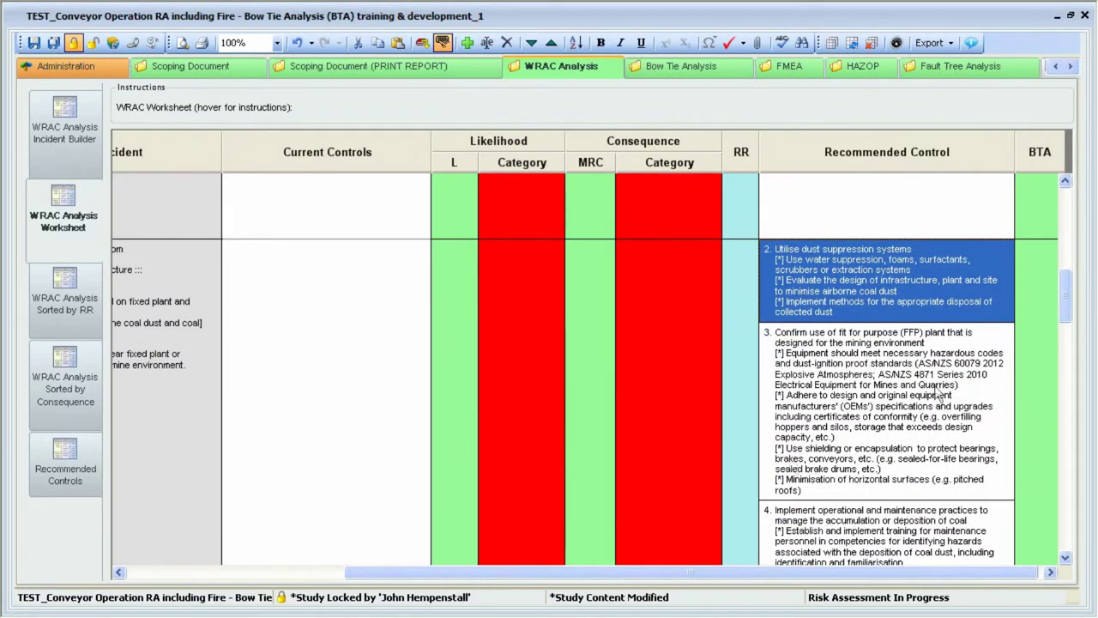
click(941, 395)
key(Delete)
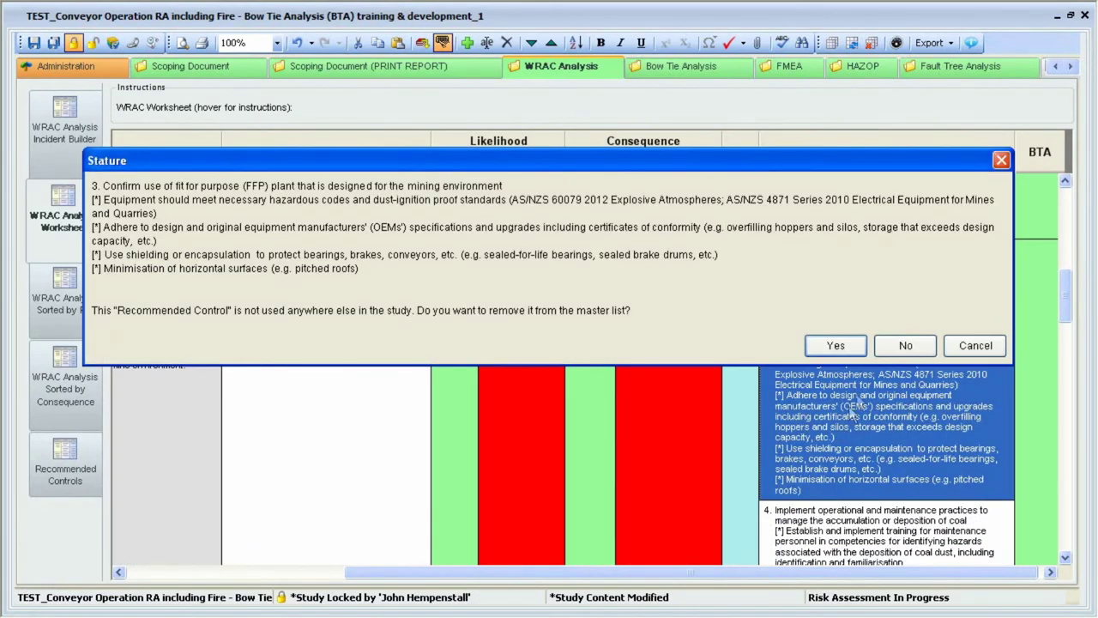
click(835, 346)
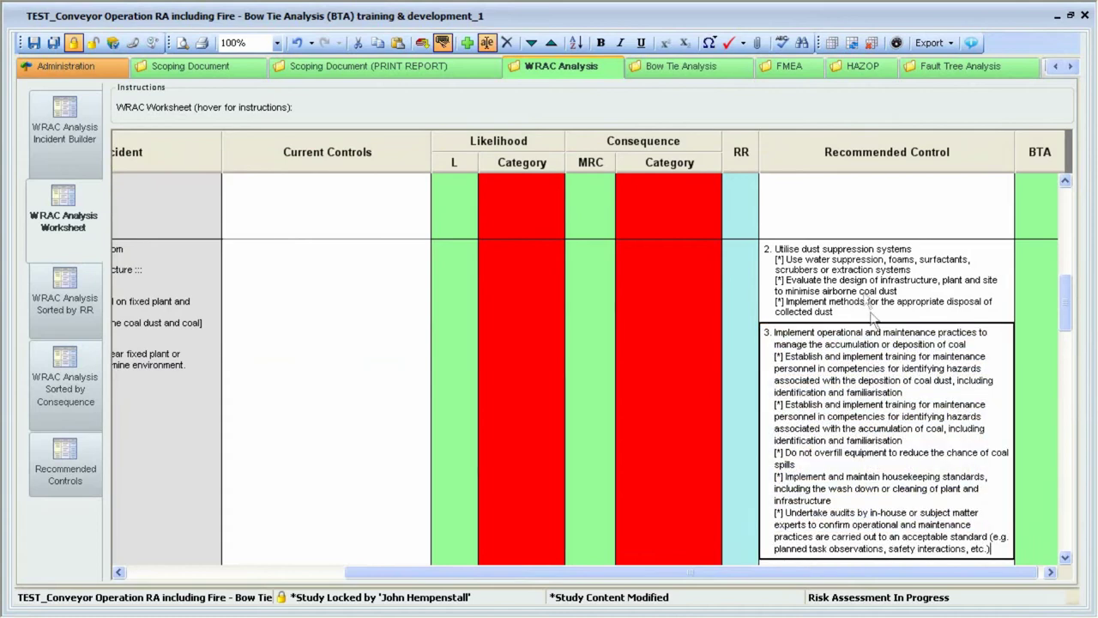
Copy the maintenance-practices control into Current Controls 2.1.a without the duplicate training paragraph
drag(651, 413, 300, 349)
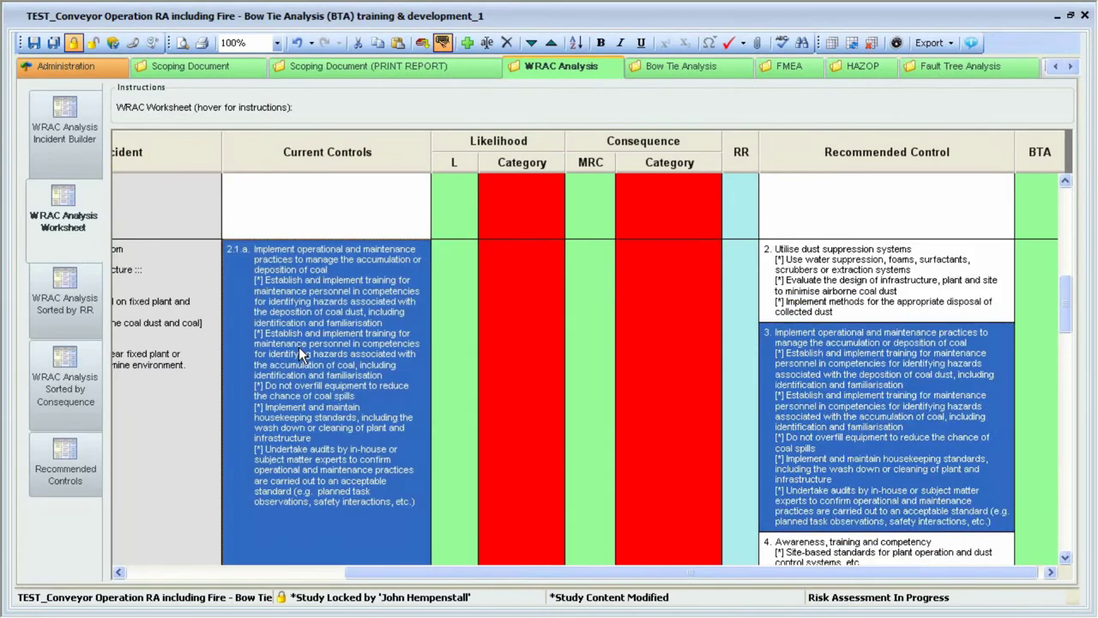
click(315, 420)
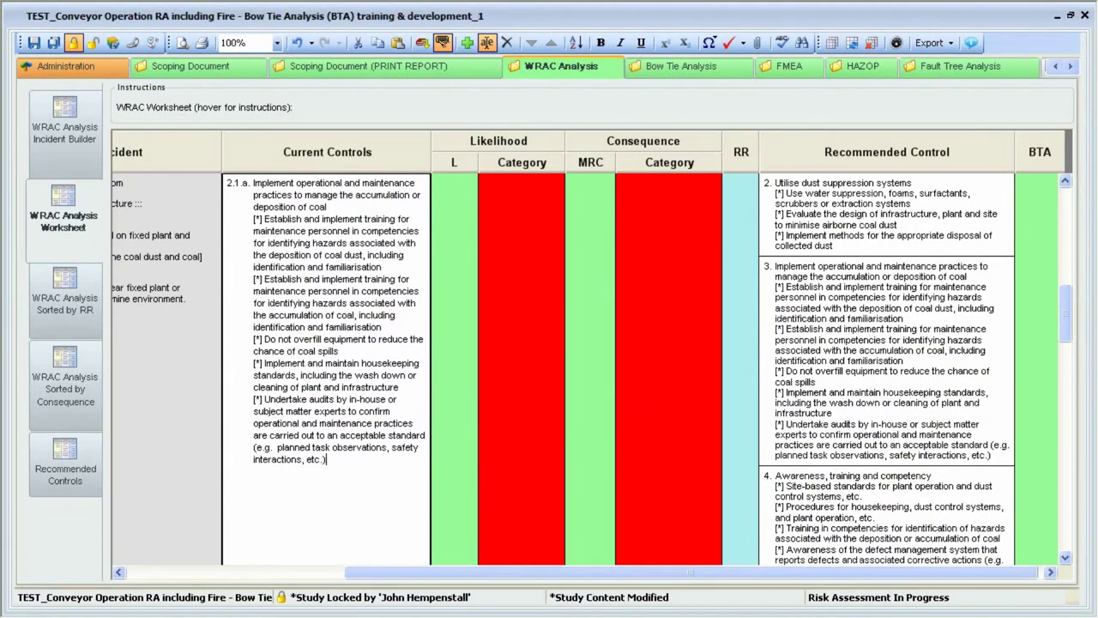
drag(254, 279, 383, 327)
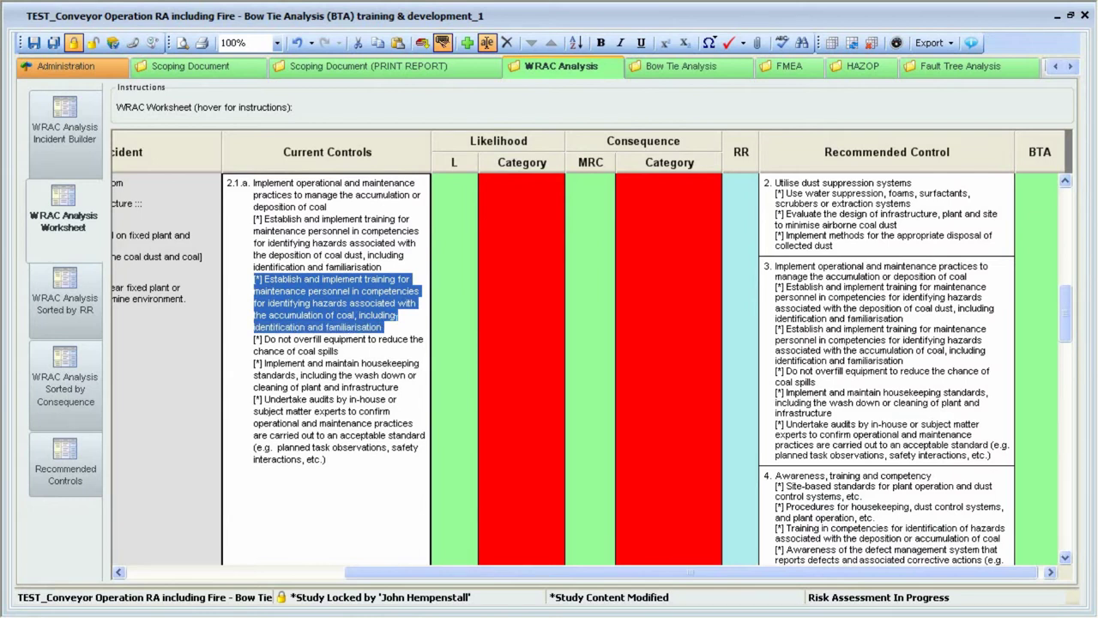
key(Delete)
click(157, 294)
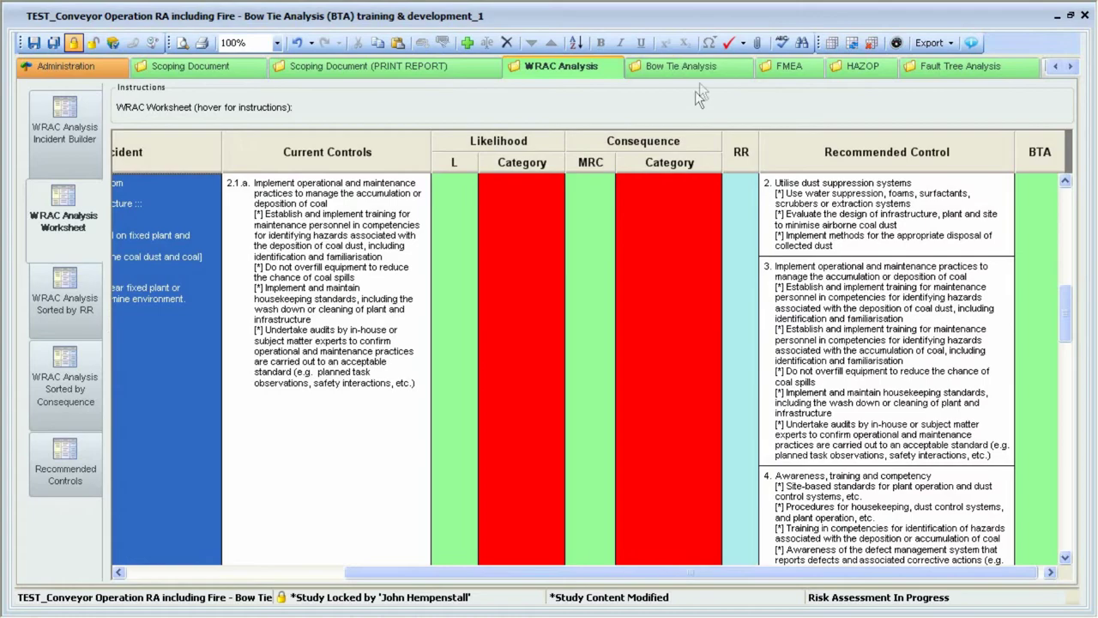
click(699, 68)
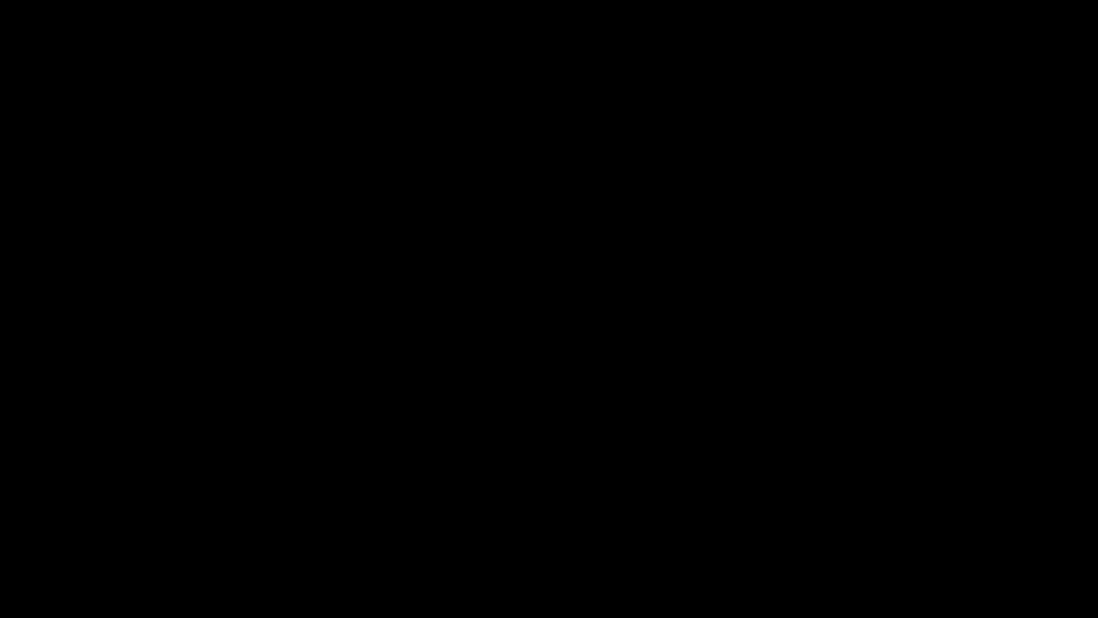
Show the Bow Tie Control Effectiveness Scores and select the 112.00 consequence score
click(65, 416)
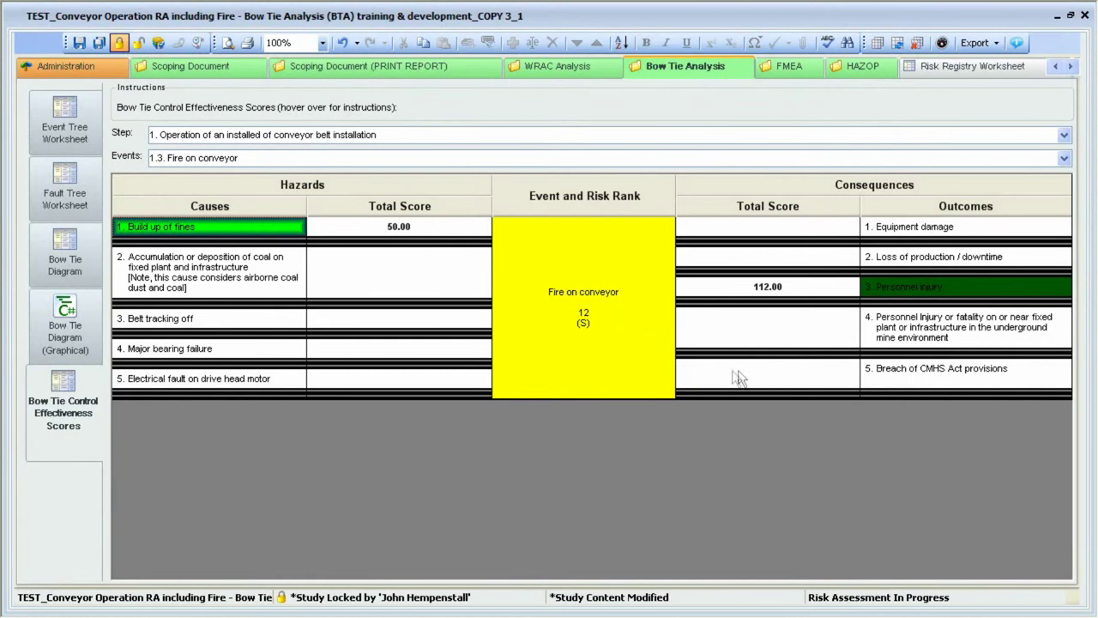
click(803, 293)
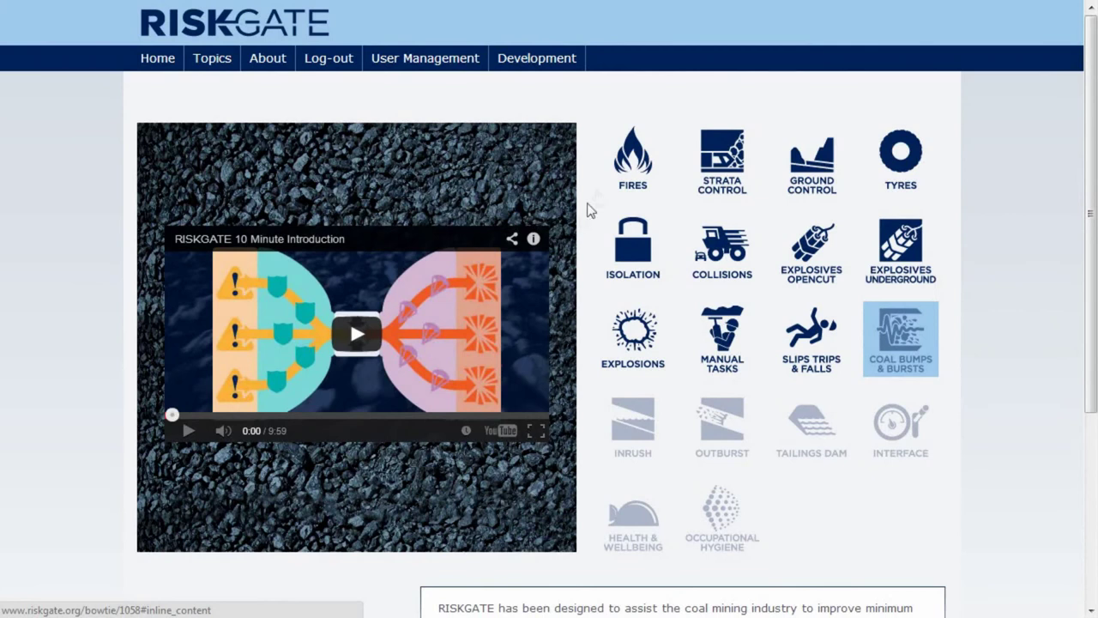
From the Fires topic, open the Fire on mobile plant and field equipment bowtie
click(635, 163)
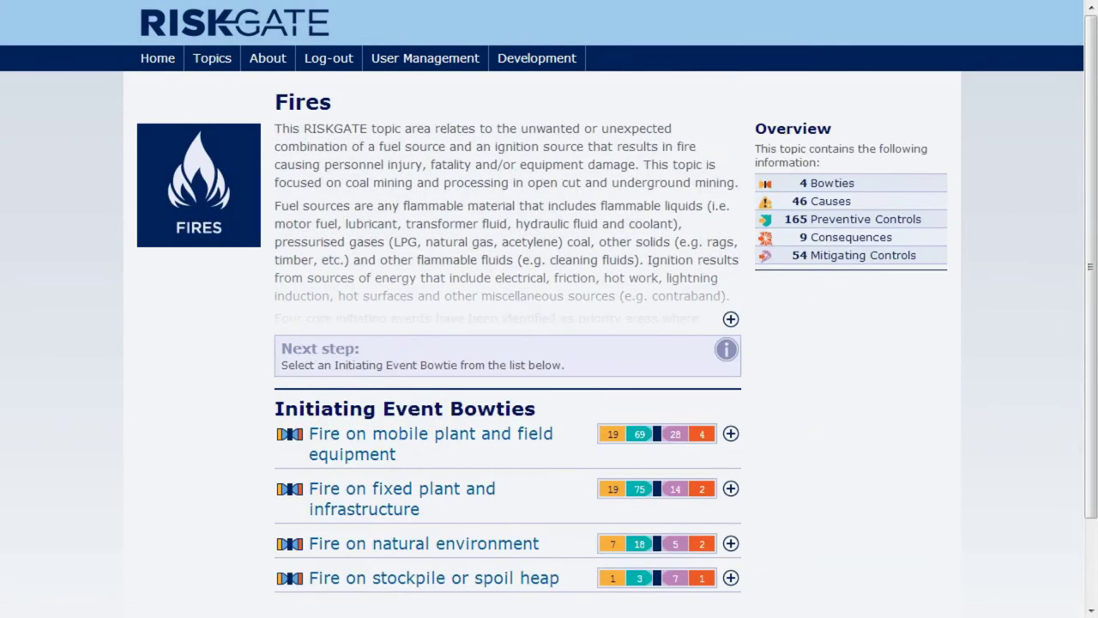
click(470, 444)
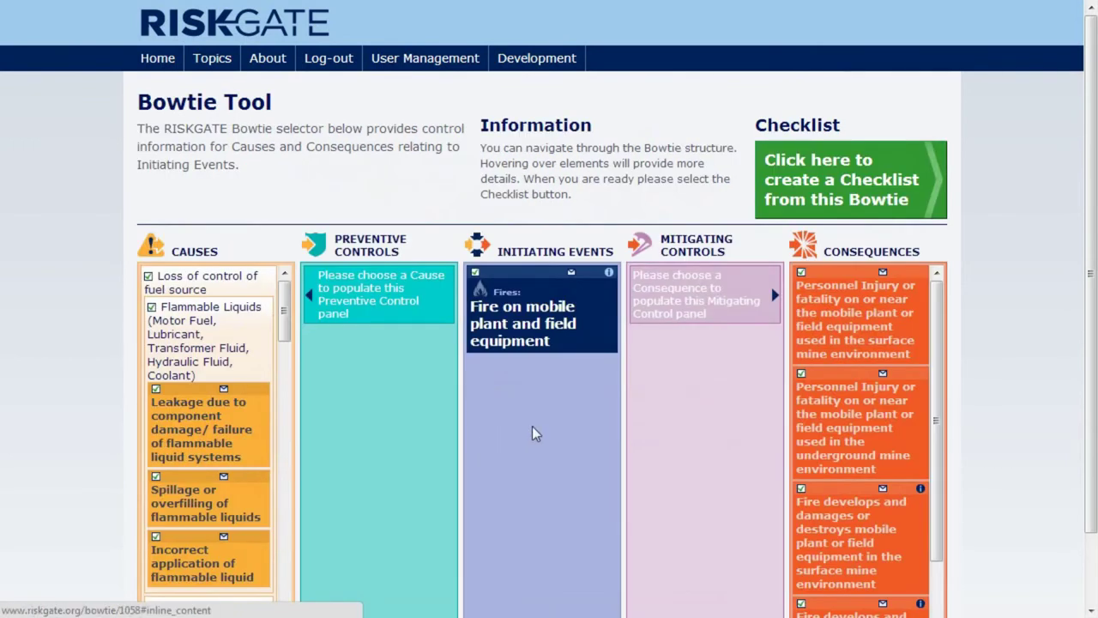
Switch to the Fire on fixed plant and infrastructure bowtie and untick the Methane Gas on the Surface causes
scroll(588, 419, down, 2)
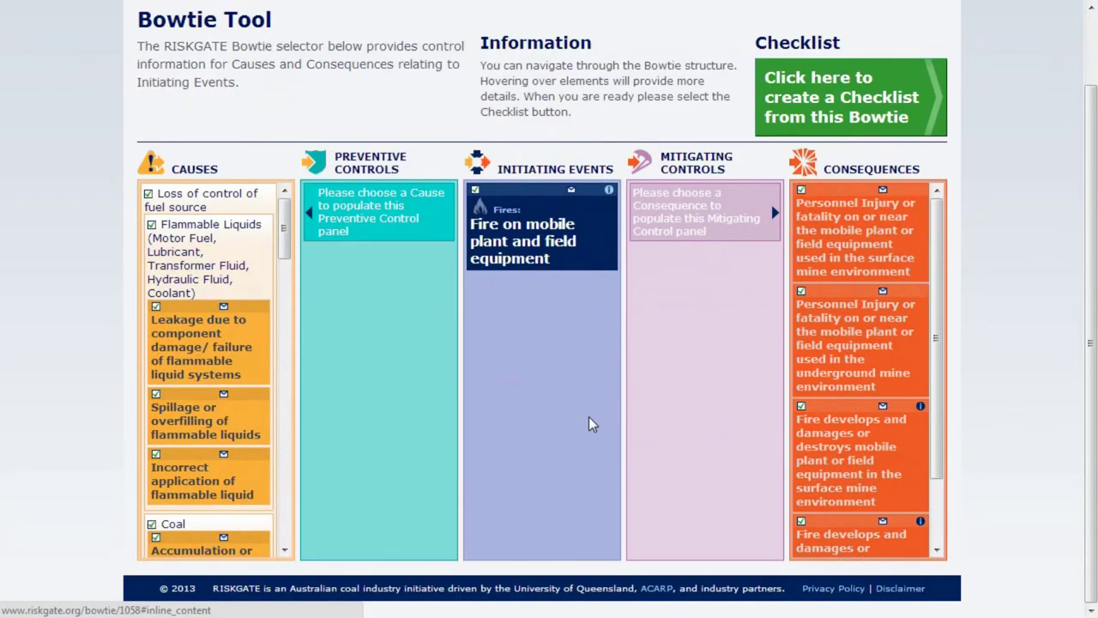
mouse_move(281, 246)
mouse_down()
mouse_move(302, 347)
mouse_move(294, 405)
mouse_move(302, 252)
mouse_up()
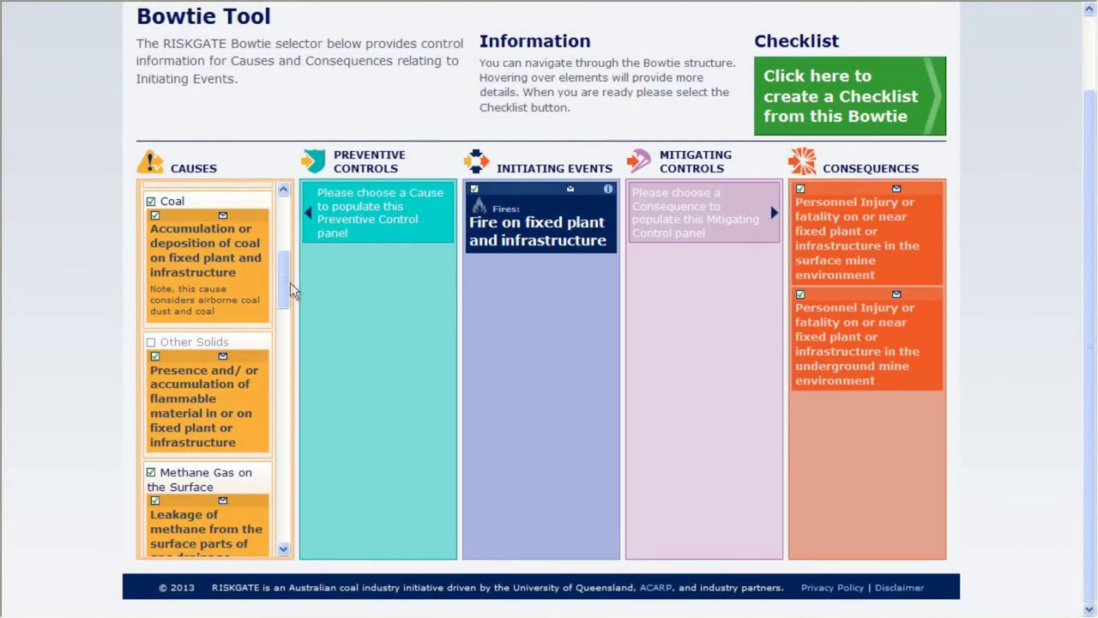
drag(286, 287, 285, 318)
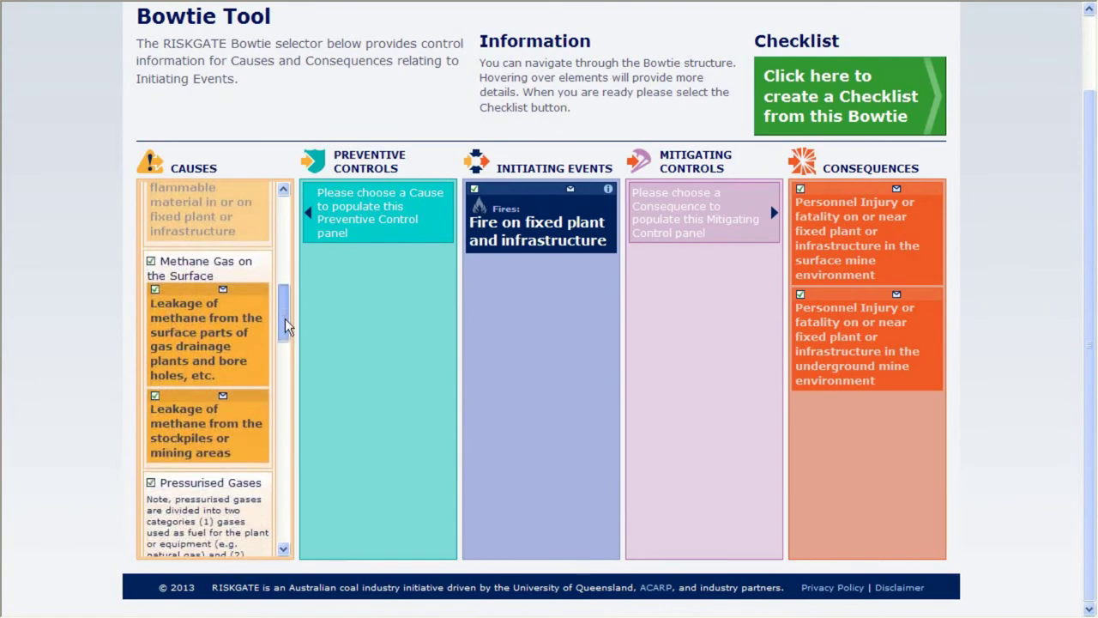
click(150, 265)
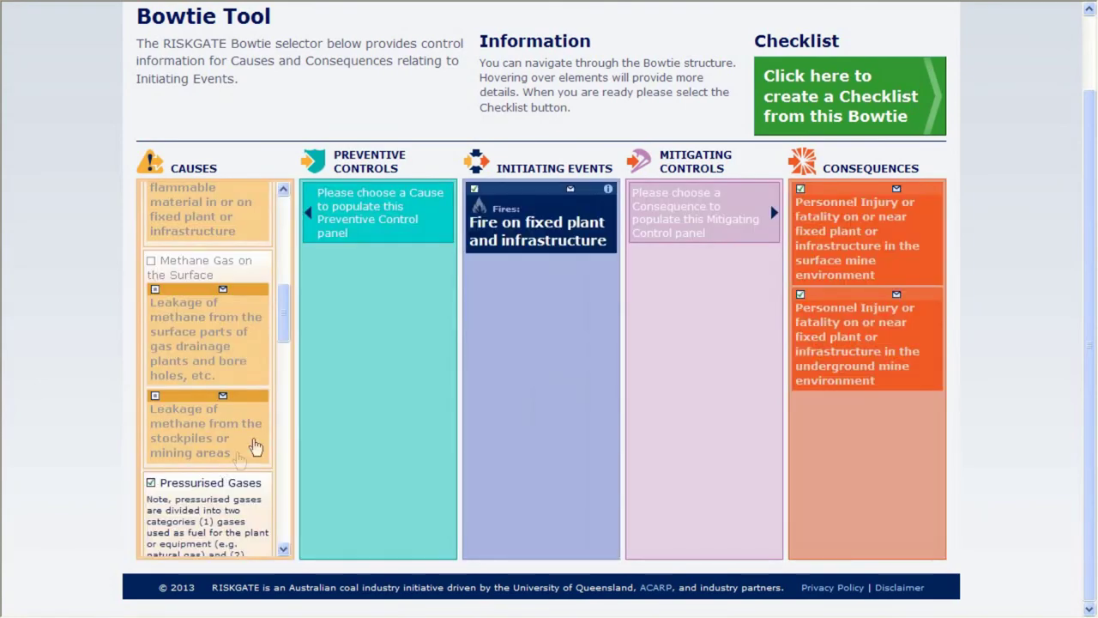
drag(289, 292, 289, 327)
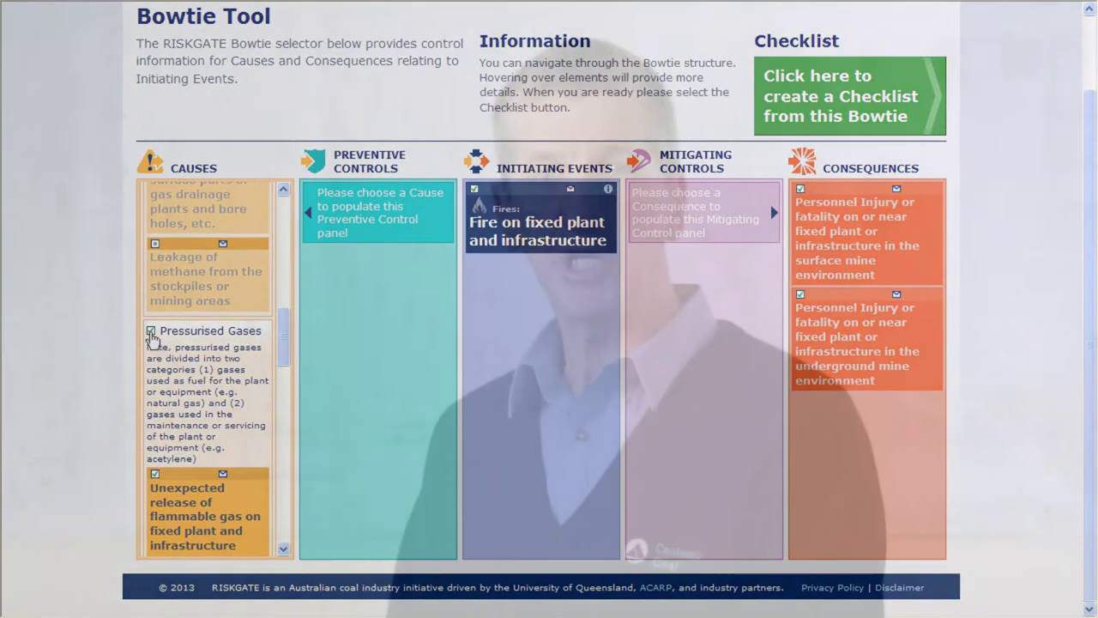